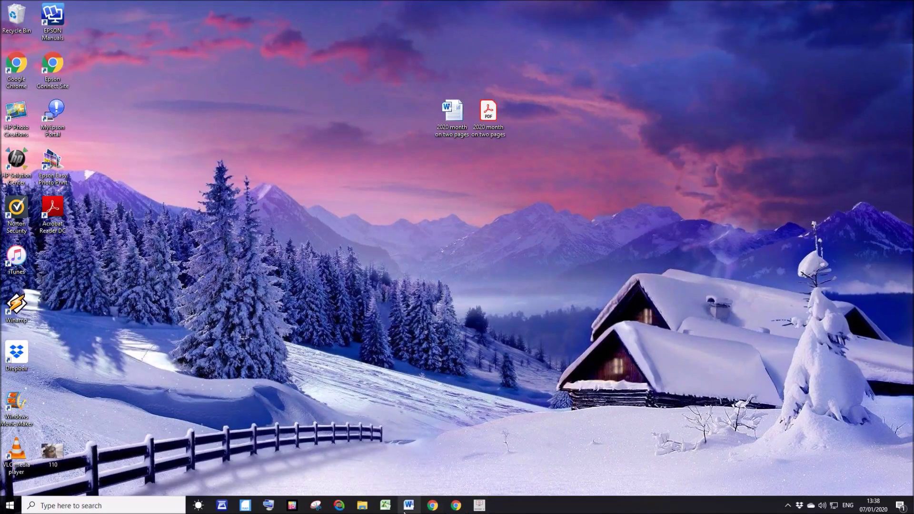
Create a blank document with a 9,5 × 17,1 cm page, 0,5 cm top/bottom and 1,2 cm side margins
click(411, 509)
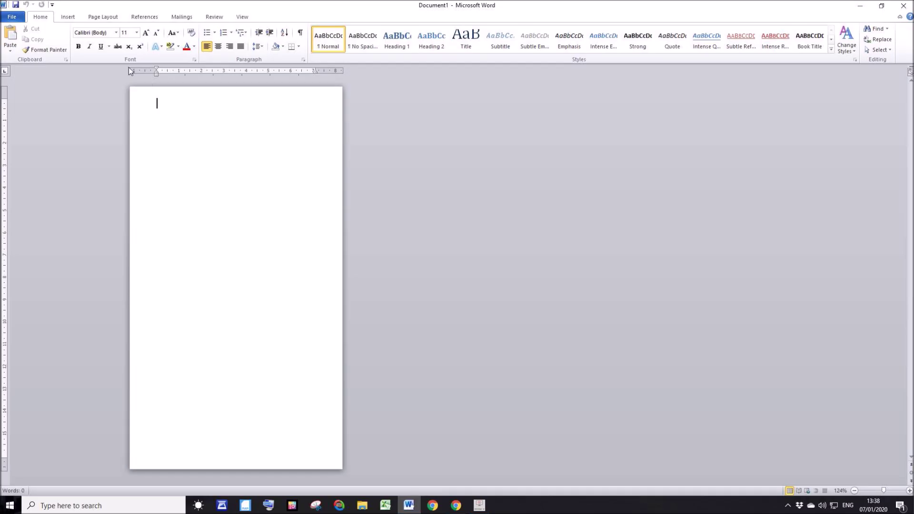
click(99, 19)
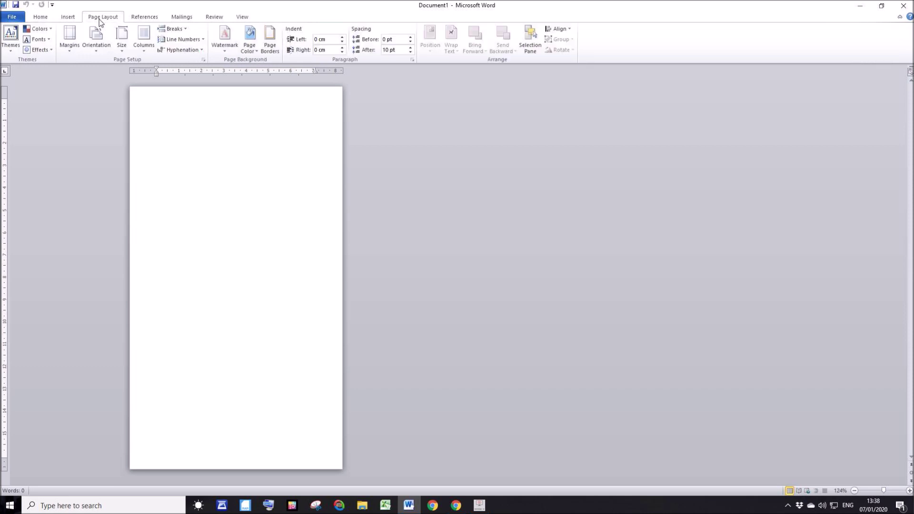
click(69, 40)
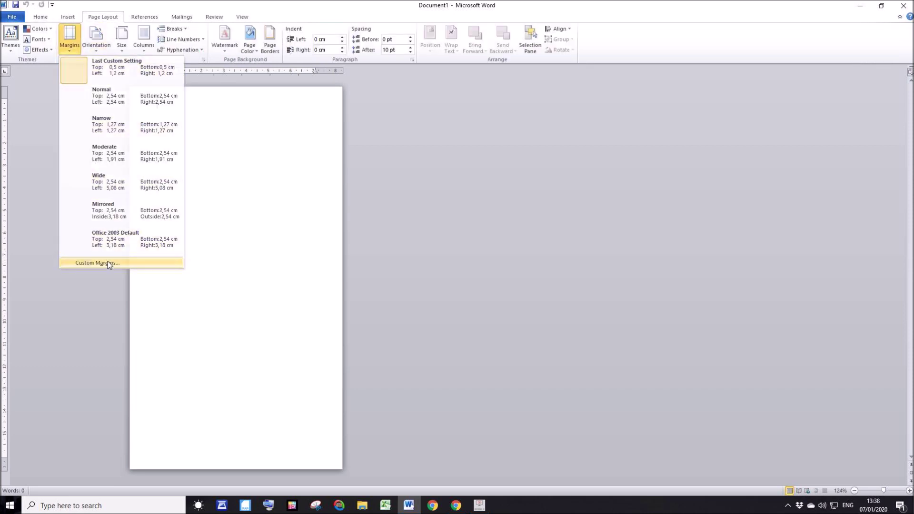
click(107, 262)
click(419, 156)
double_click(419, 168)
double_click(414, 157)
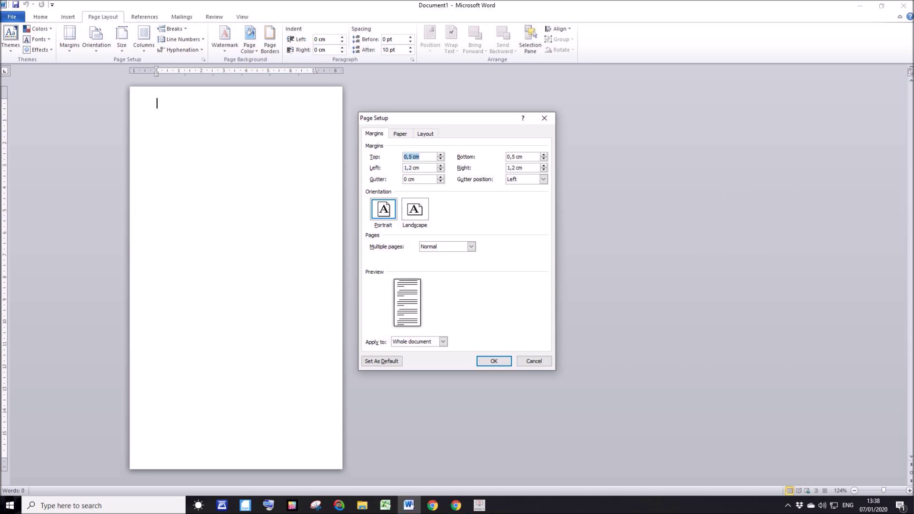
key(Tab)
key(Tab)
click(401, 136)
key(Tab)
key(Tab)
key(Tab)
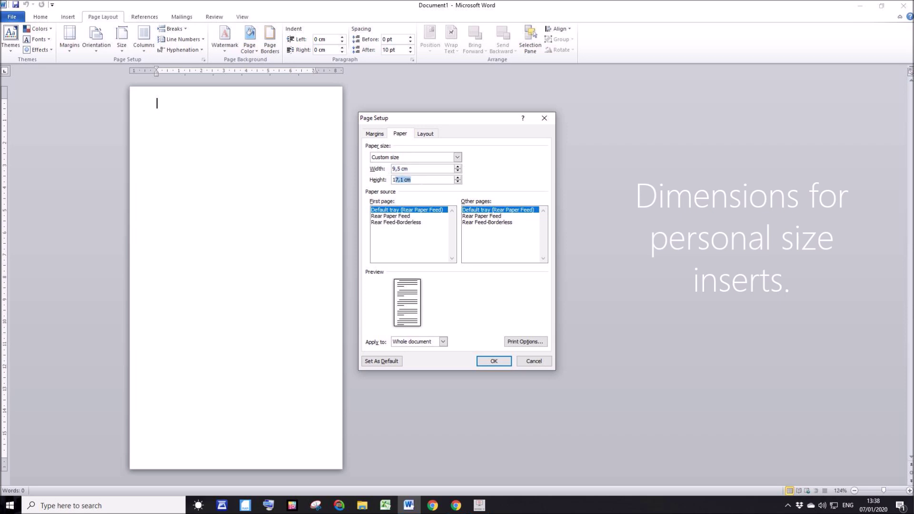
click(494, 361)
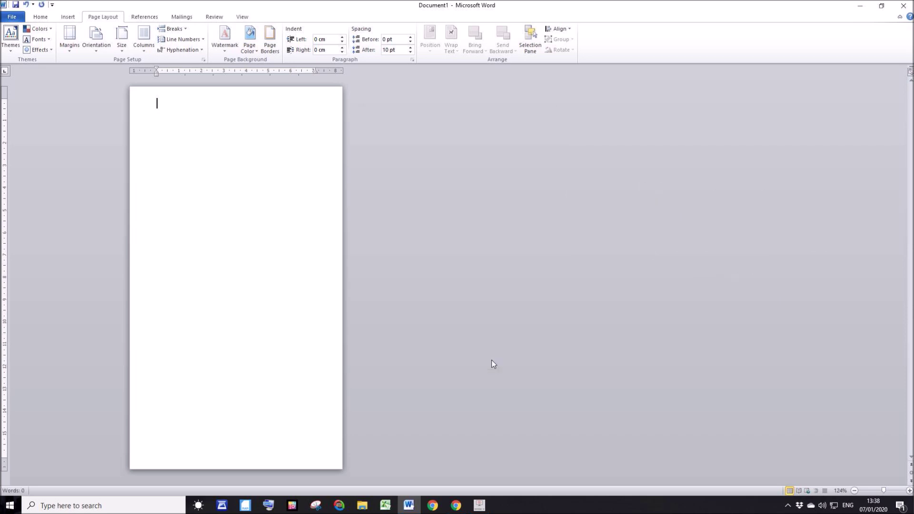
Set the font to Pupcat Rg
click(67, 21)
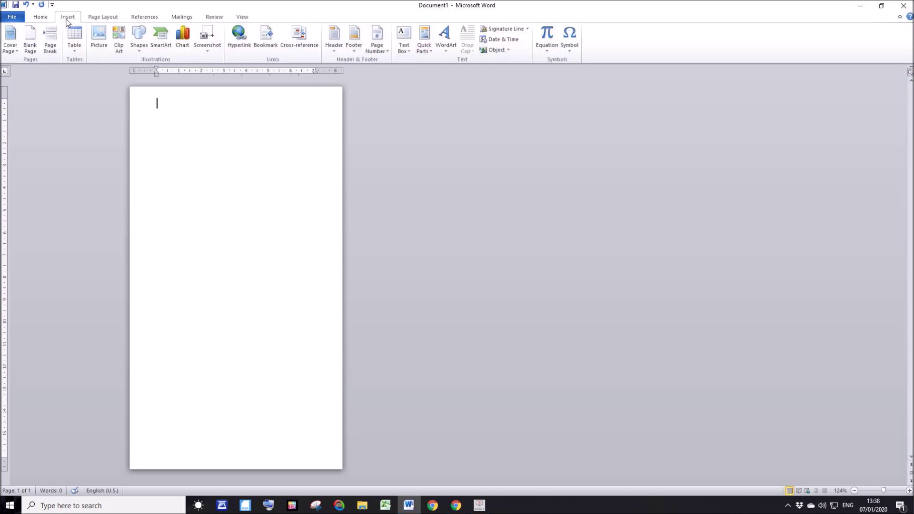
click(40, 18)
click(111, 34)
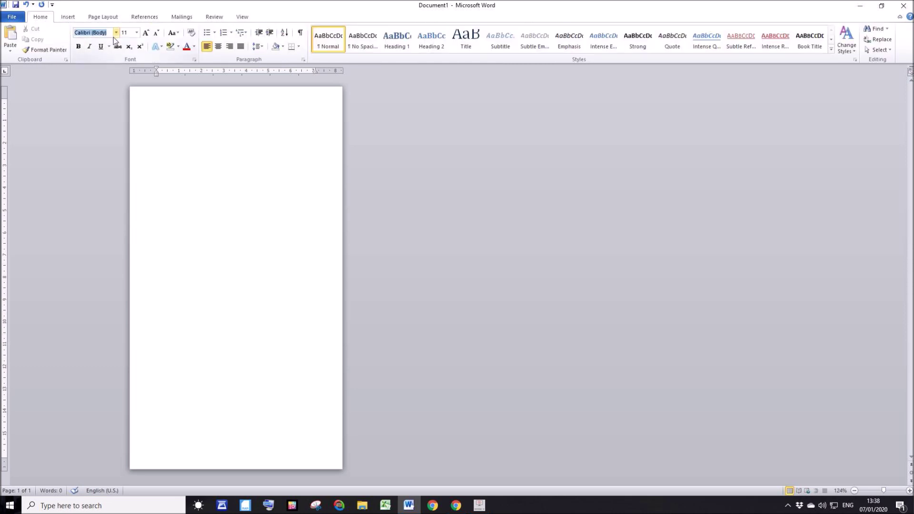
text(Pupcat Rg)
key(Return)
Insert a table with 4 columns and 30 rows
click(73, 19)
click(75, 41)
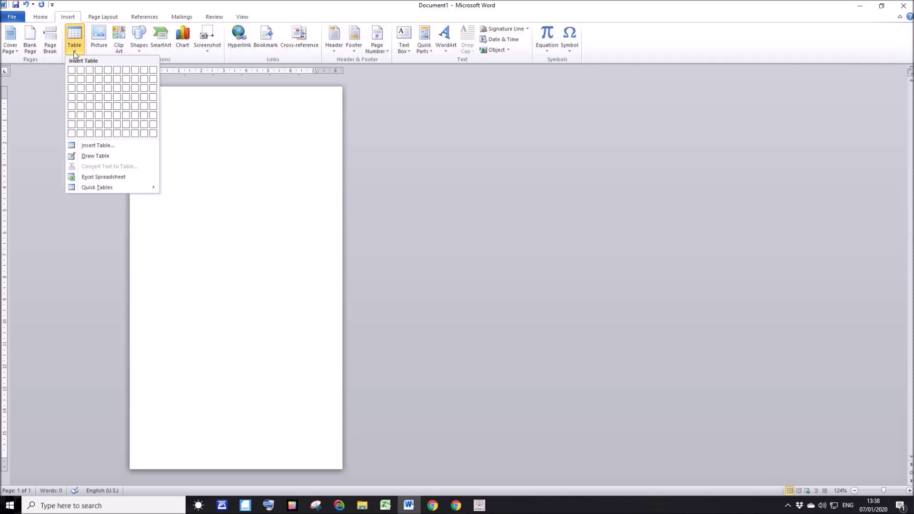
click(90, 146)
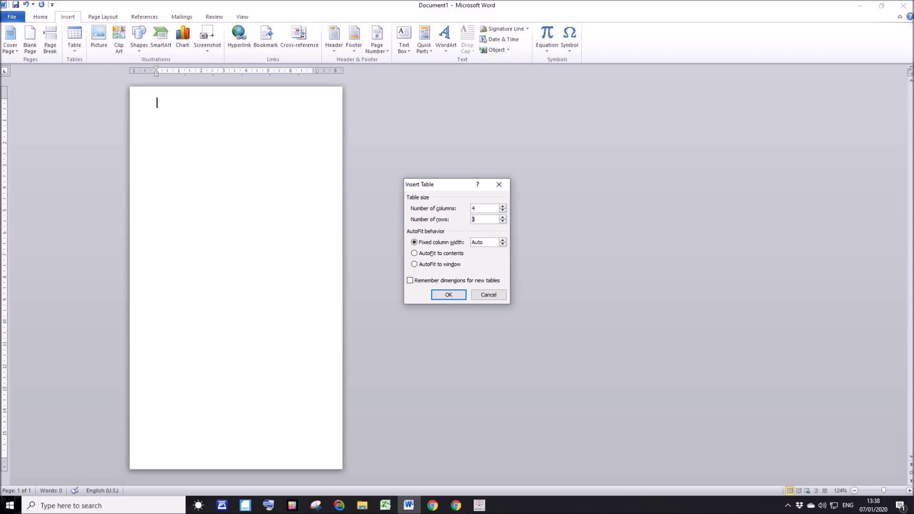
text(30)
click(458, 293)
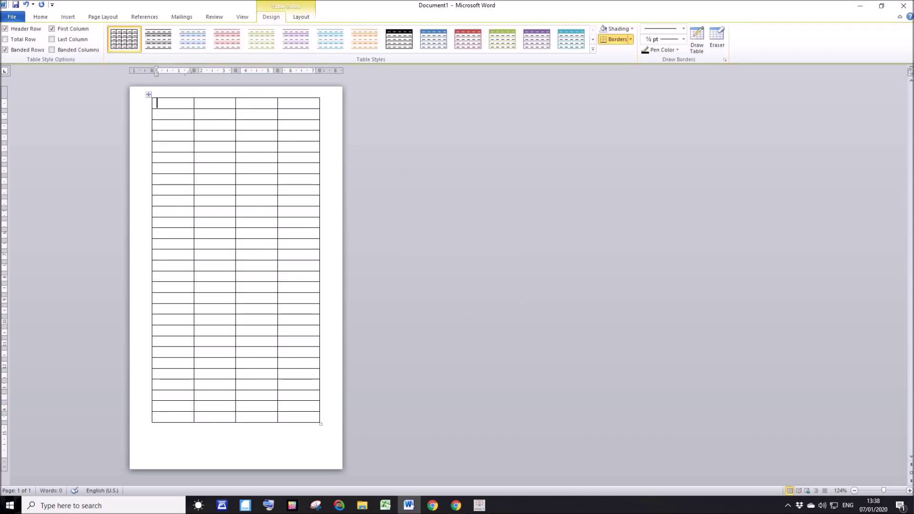
Stretch the table to the page bottom and distribute its rows evenly
drag(211, 422, 211, 459)
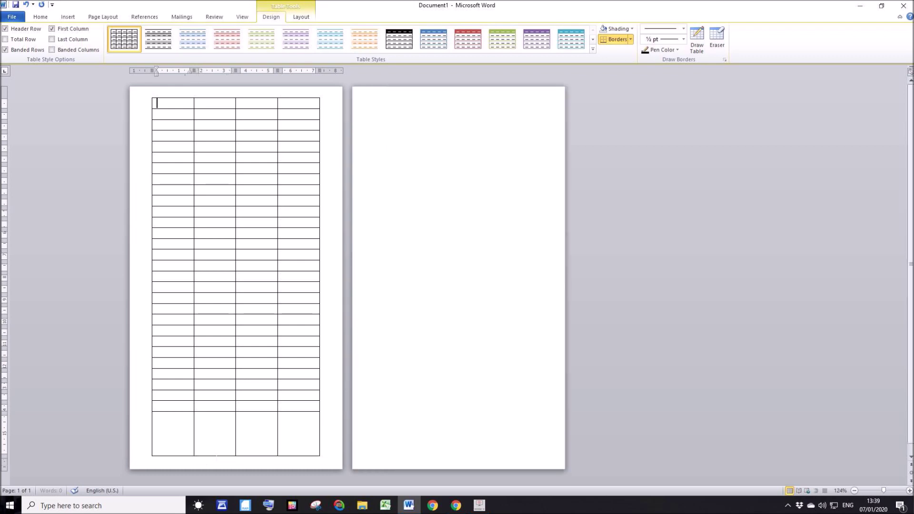
drag(142, 108, 161, 412)
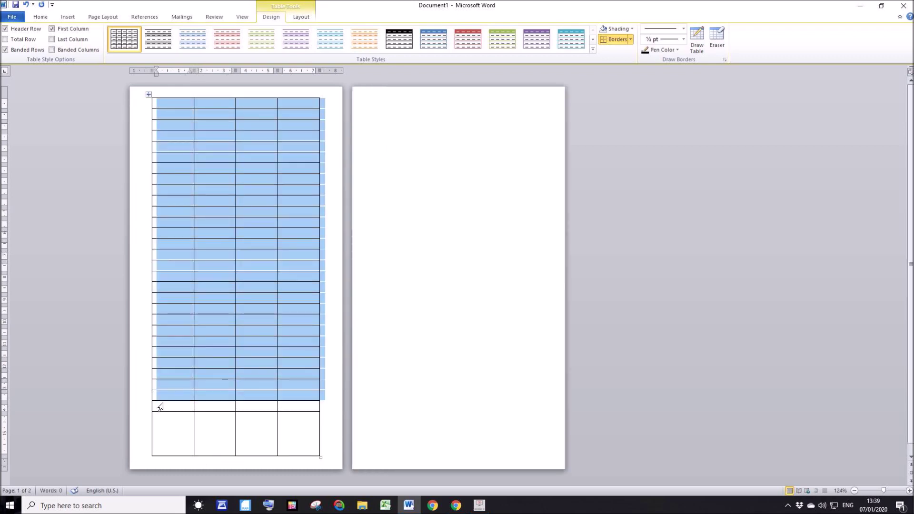
right_click(179, 352)
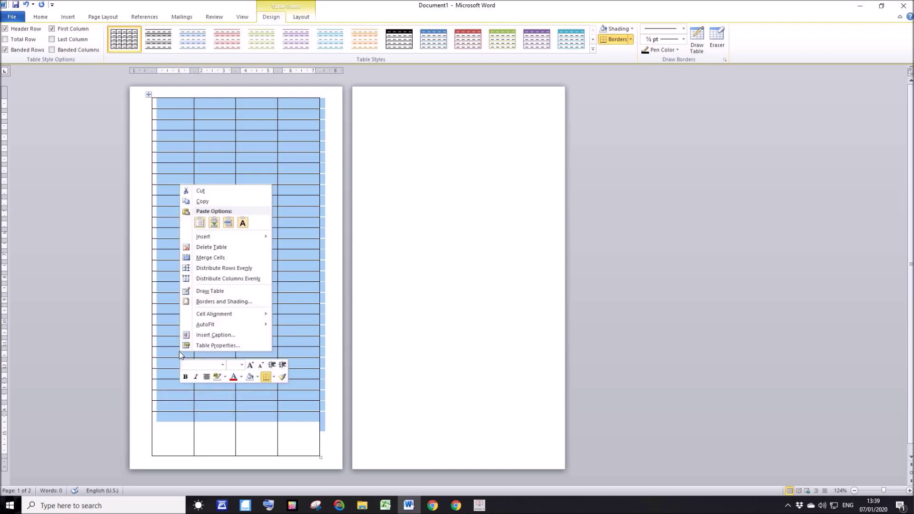
click(243, 271)
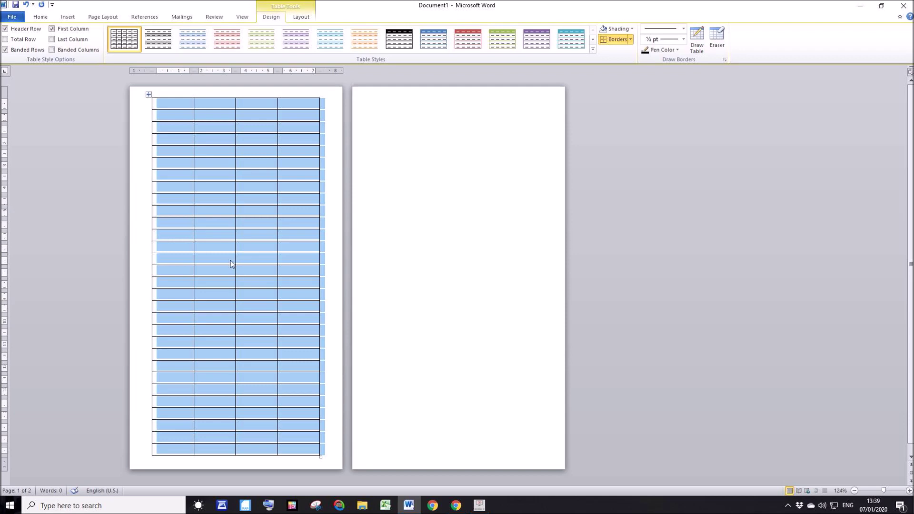
click(196, 257)
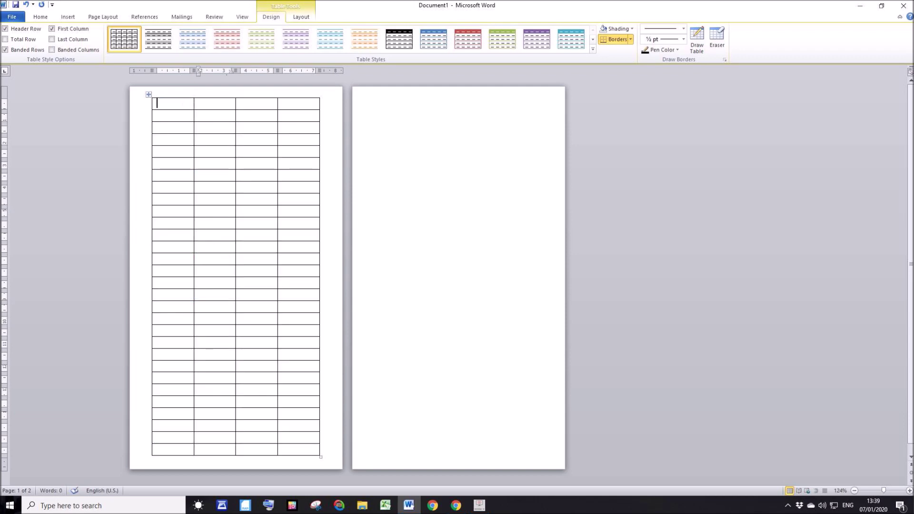
Narrow the first two columns to slim strips and shrink the third, widening the last
drag(192, 105, 172, 108)
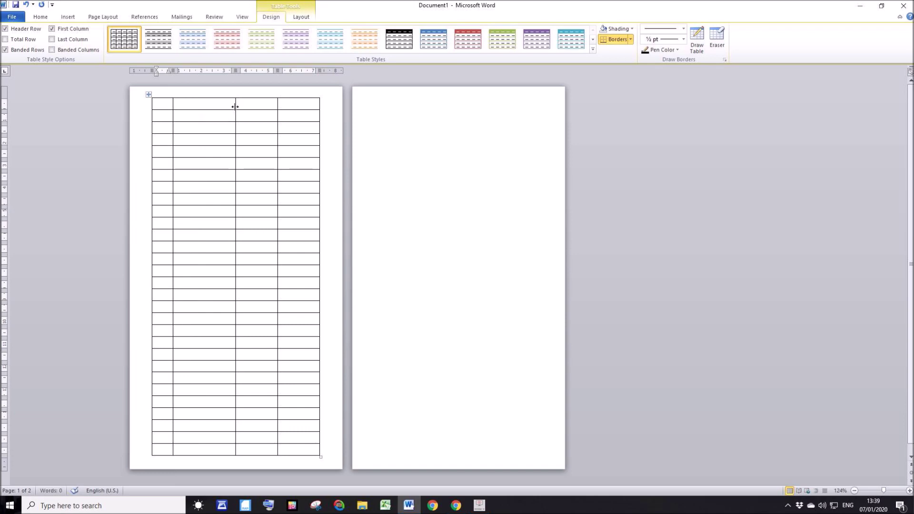
drag(235, 107, 184, 108)
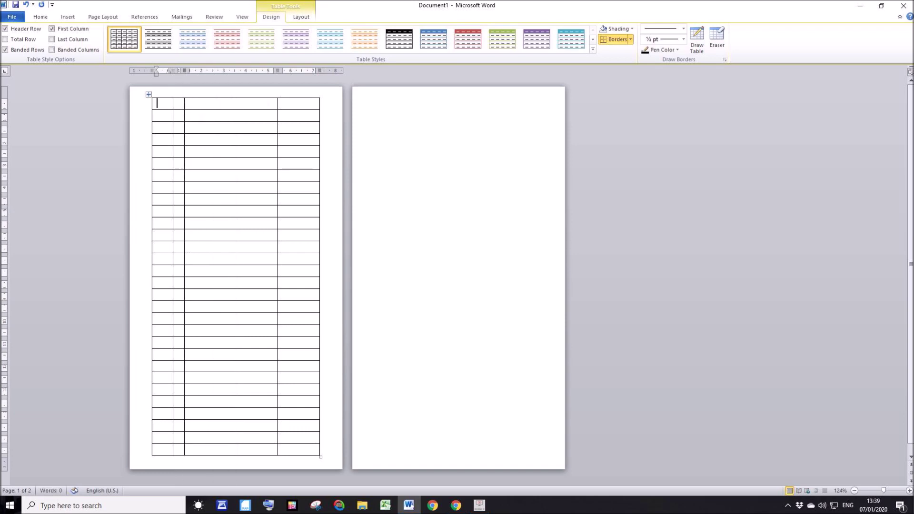
drag(276, 104, 251, 107)
drag(161, 108, 162, 163)
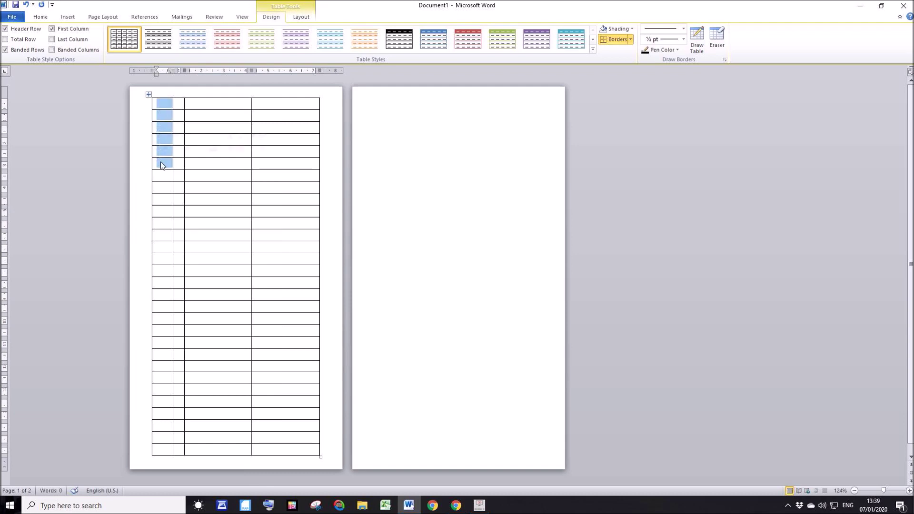
Merge the first column into five blocks of six rows (rows 1–6 through 25–30)
right_click(161, 164)
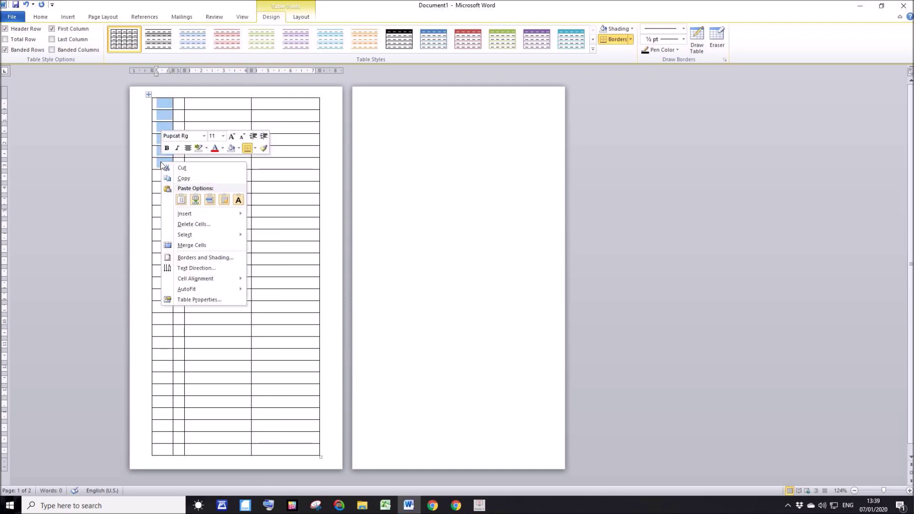
click(190, 245)
drag(162, 174, 162, 211)
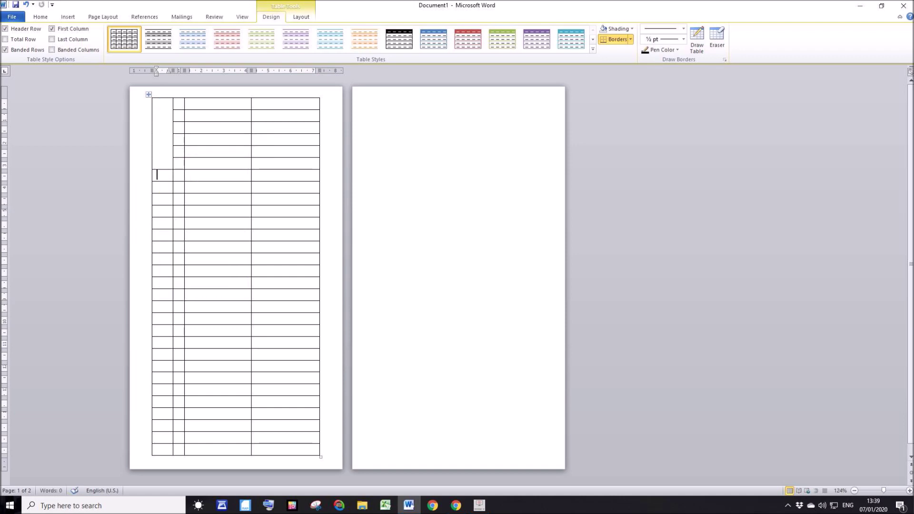
drag(163, 211, 163, 235)
right_click(162, 234)
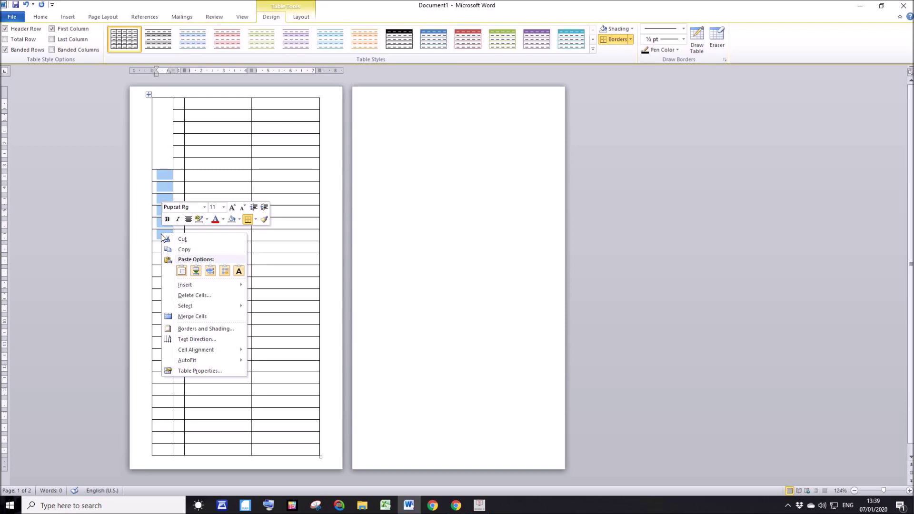
click(192, 316)
drag(162, 246, 158, 452)
right_click(162, 307)
click(191, 389)
right_click(164, 375)
click(191, 311)
right_click(159, 453)
click(191, 389)
Merge the last column into five matching six-row blocks
drag(264, 109, 265, 165)
right_click(265, 164)
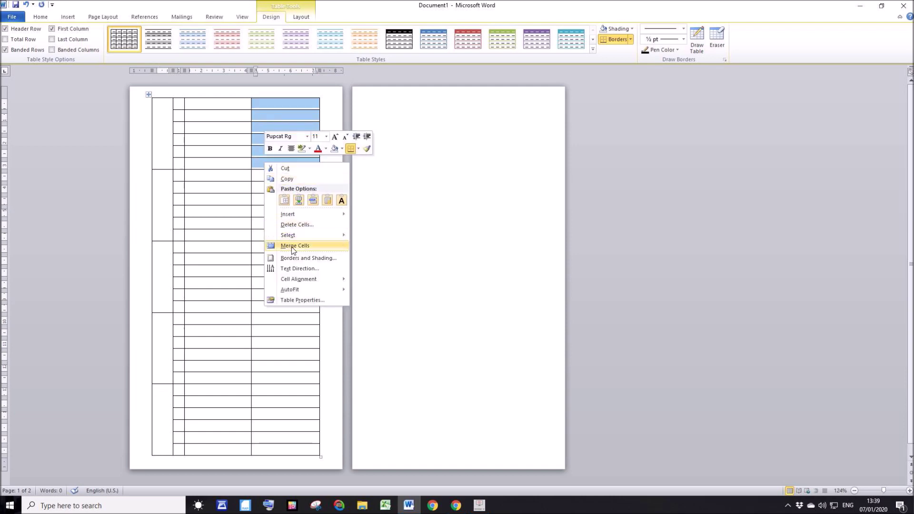
click(291, 245)
mouse_move(267, 175)
mouse_down()
mouse_move(266, 272)
mouse_move(279, 304)
mouse_move(268, 335)
mouse_move(273, 450)
mouse_up()
right_click(269, 235)
click(295, 318)
right_click(278, 303)
click(302, 385)
right_click(274, 382)
click(303, 318)
right_click(273, 450)
click(302, 391)
click(157, 103)
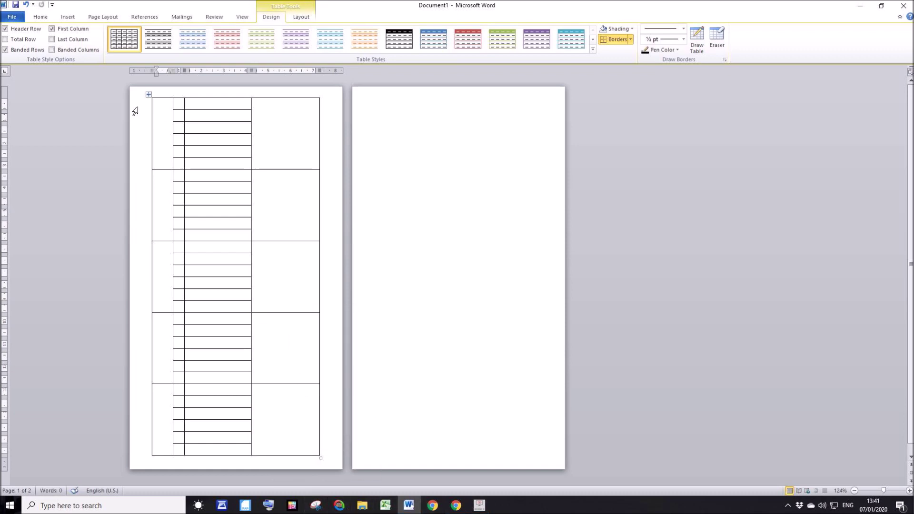
Copy the table's first two six-row day blocks
drag(142, 104, 143, 175)
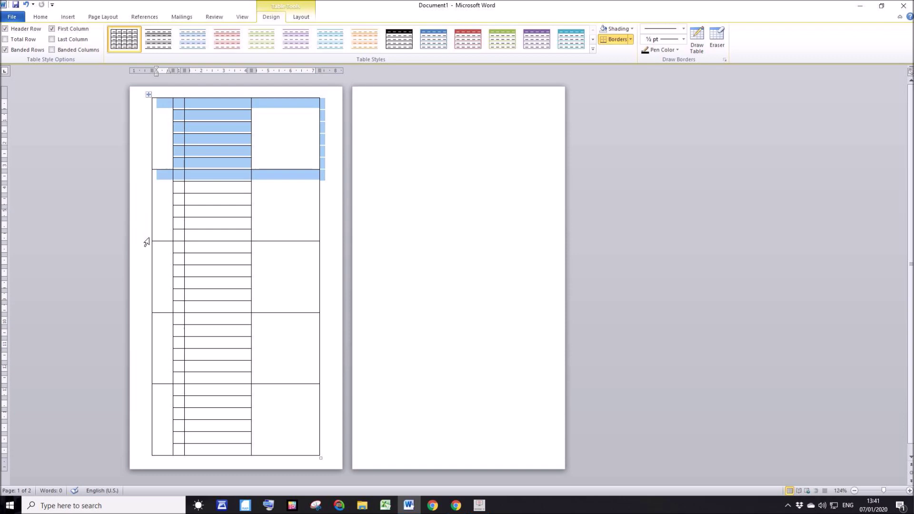
drag(146, 239, 161, 245)
right_click(160, 247)
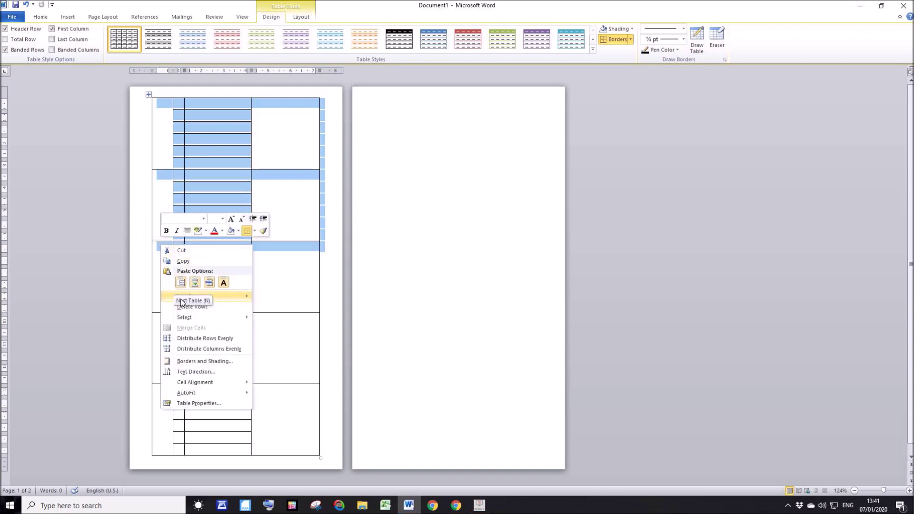
click(189, 265)
Paste the copied blocks onto page 2 and cut the extra last row
click(377, 99)
right_click(385, 117)
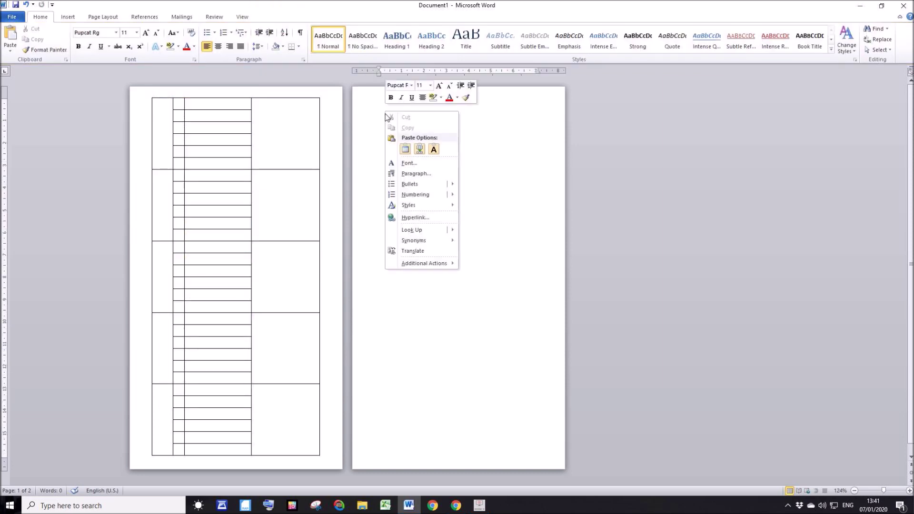
click(406, 149)
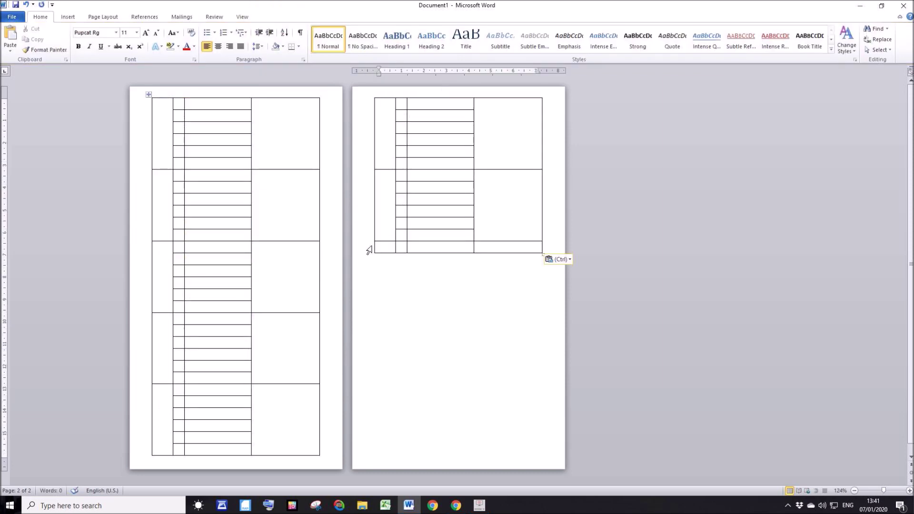
right_click(371, 247)
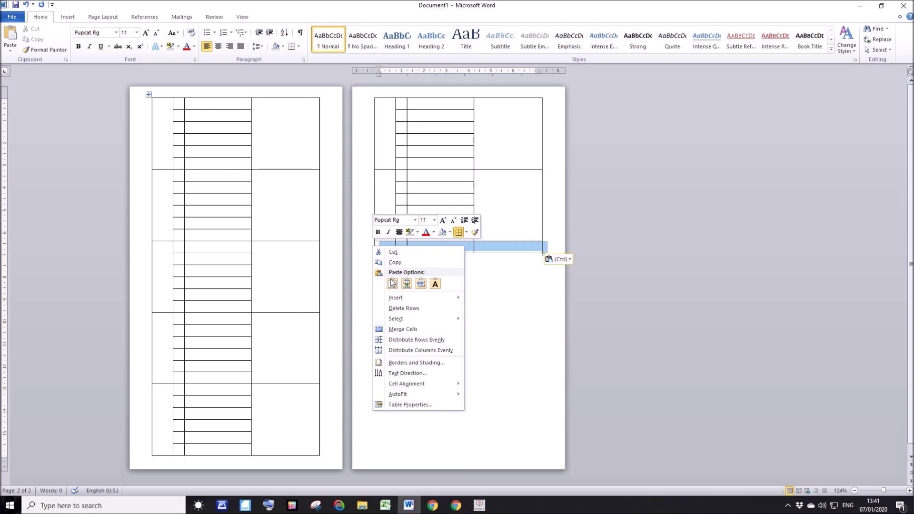
click(392, 252)
key(ctrl+Home)
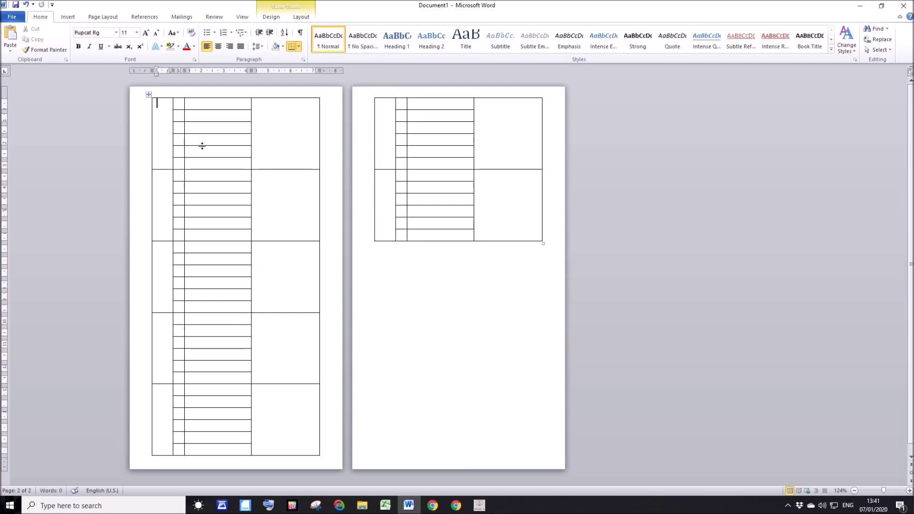
Label the page 1 day blocks MON, TUE, WED, THU and FRI
text(MON)
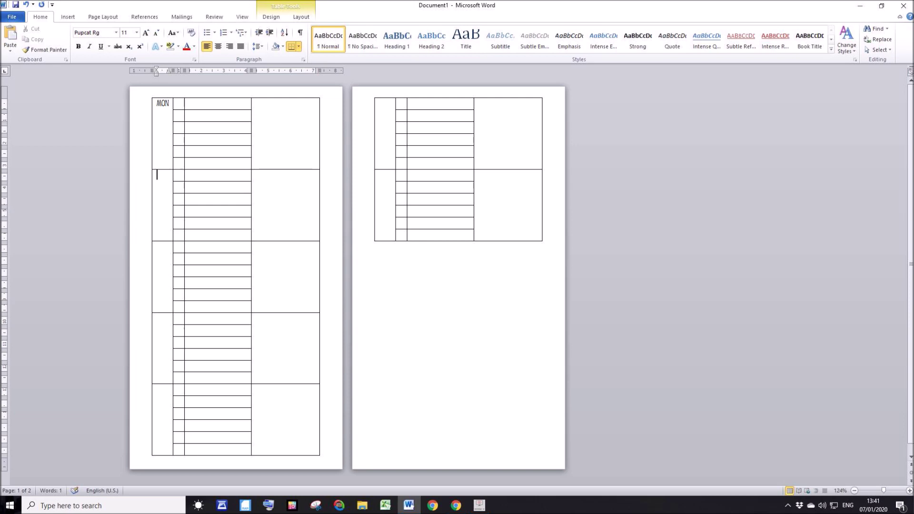
click(158, 174)
text(TUE)
key(Down)
text(WED)
key(Down)
text(TH)
key(Down)
text(FRI)
Label the page 2 blocks SAT and SUN and add an empty line below the table
click(385, 117)
text(SAT)
key(Down)
text(SU)
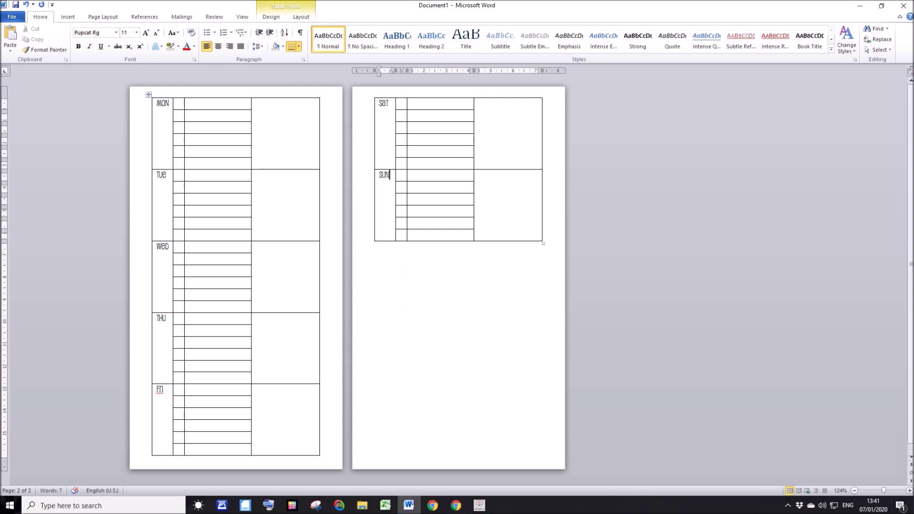
click(403, 265)
key(Return)
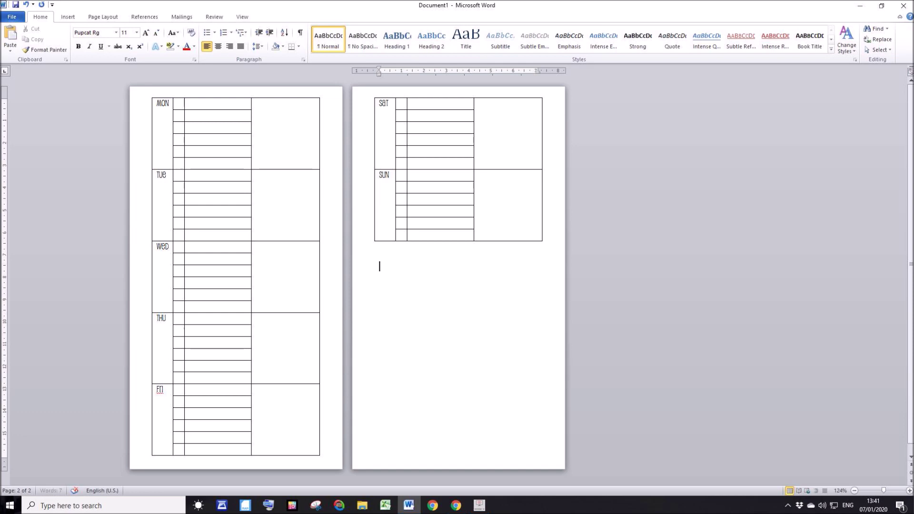
Insert a 2-column, 7-row table below the SUN block with a narrowed first column
click(69, 18)
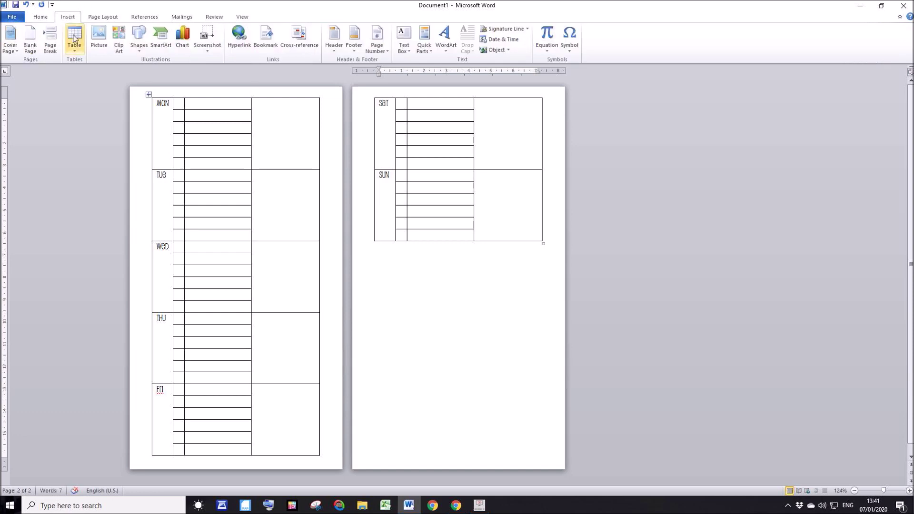
click(74, 38)
click(87, 147)
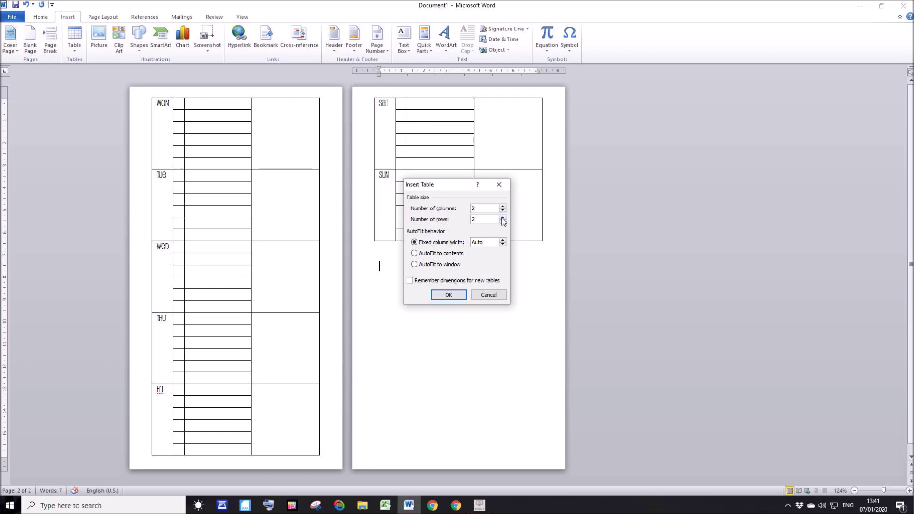
click(503, 217)
click(502, 217)
click(454, 292)
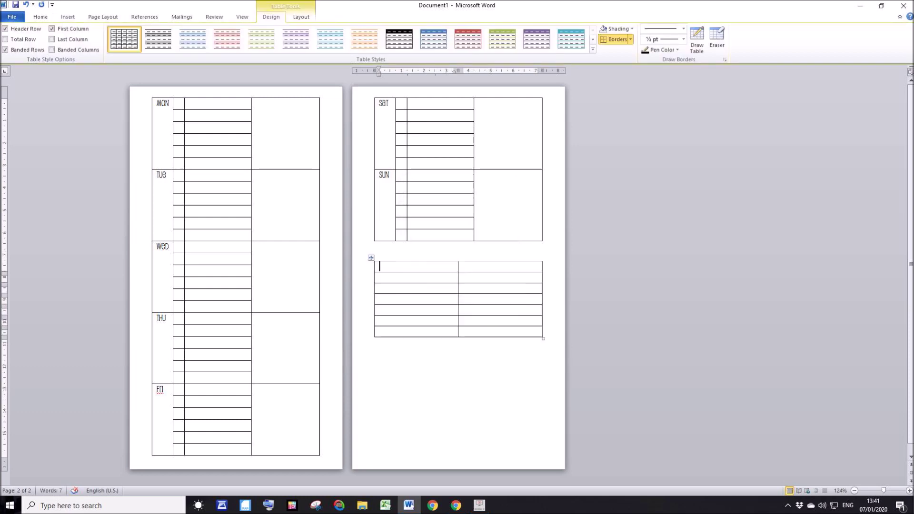
drag(458, 266, 395, 270)
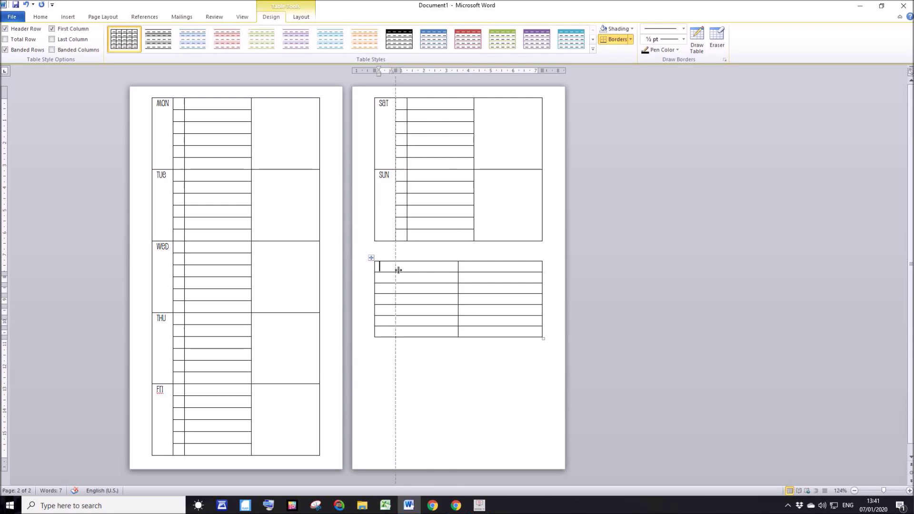
key(Up)
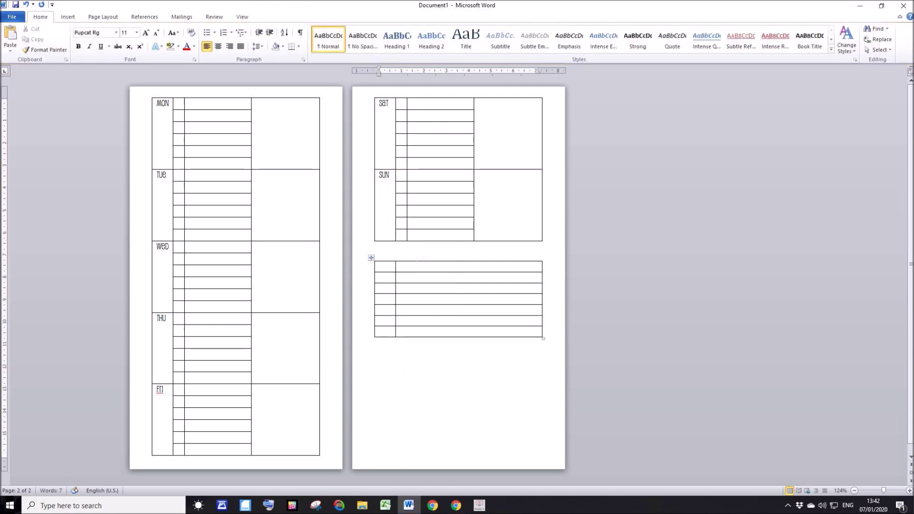
Add a Menu Plan heading above the small table, adjust line spacing, and insert a blank line before it
text(Menp)
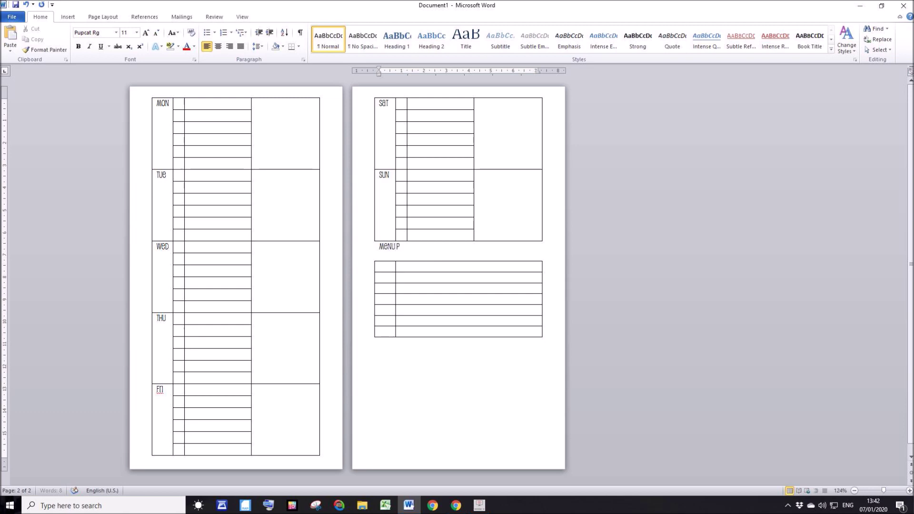
text(n)
drag(367, 247, 422, 355)
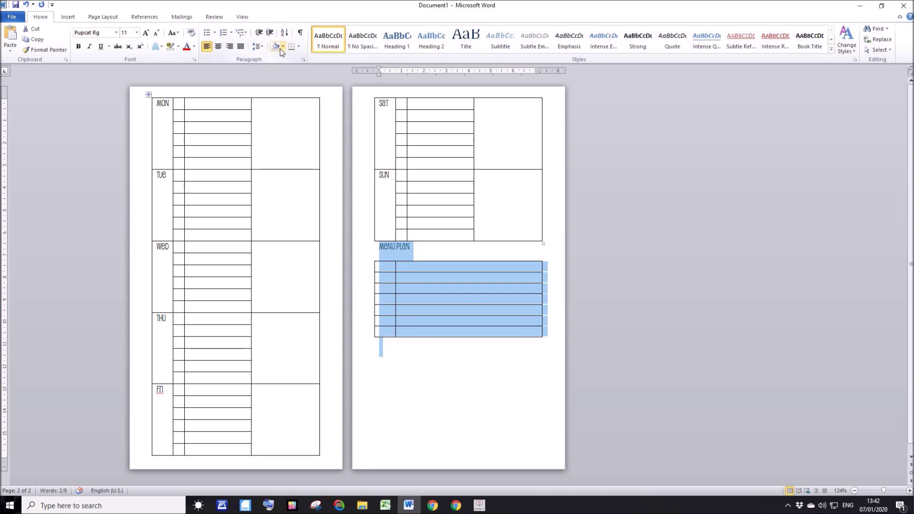
click(263, 46)
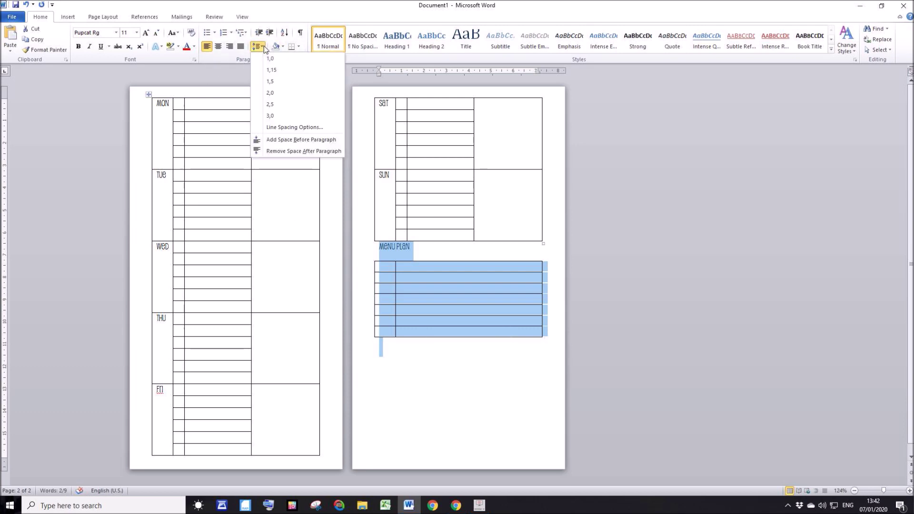
click(278, 152)
click(422, 252)
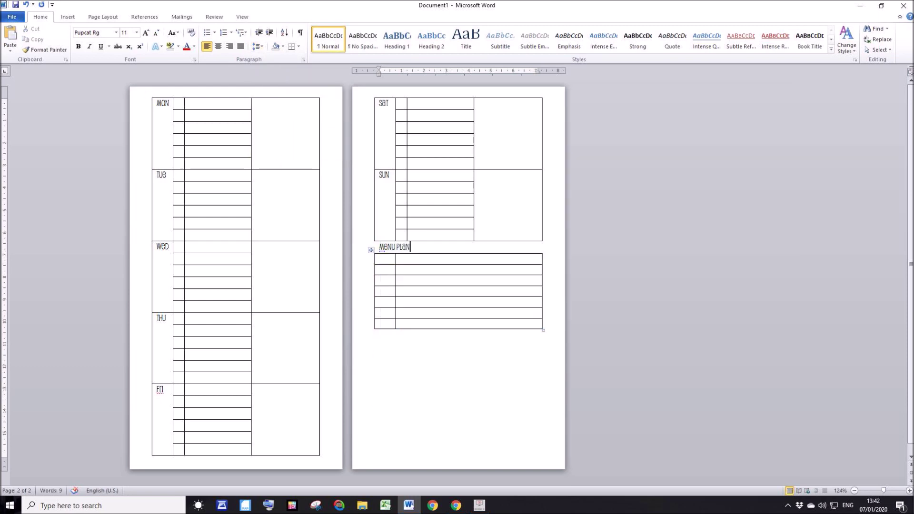
key(Return)
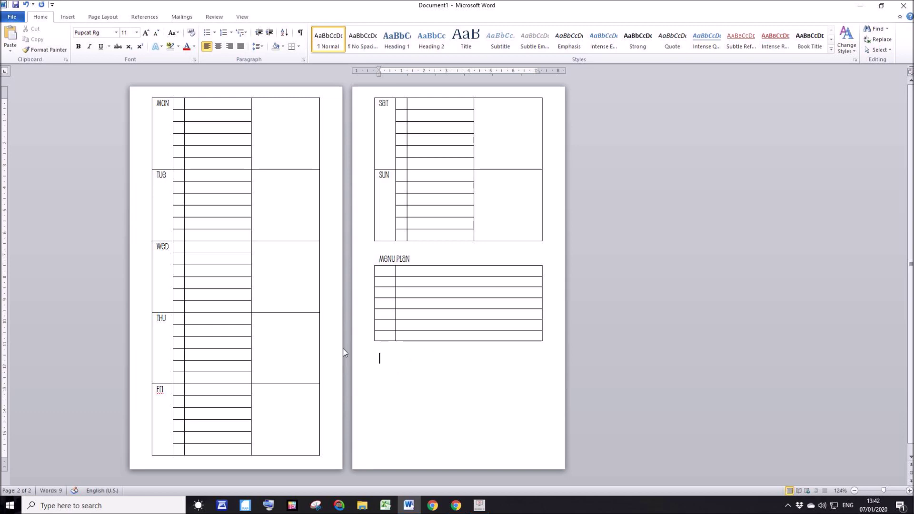
click(70, 17)
Insert an 8-column grid table below the Menu Plan and cut the row spilling onto page 3
click(74, 46)
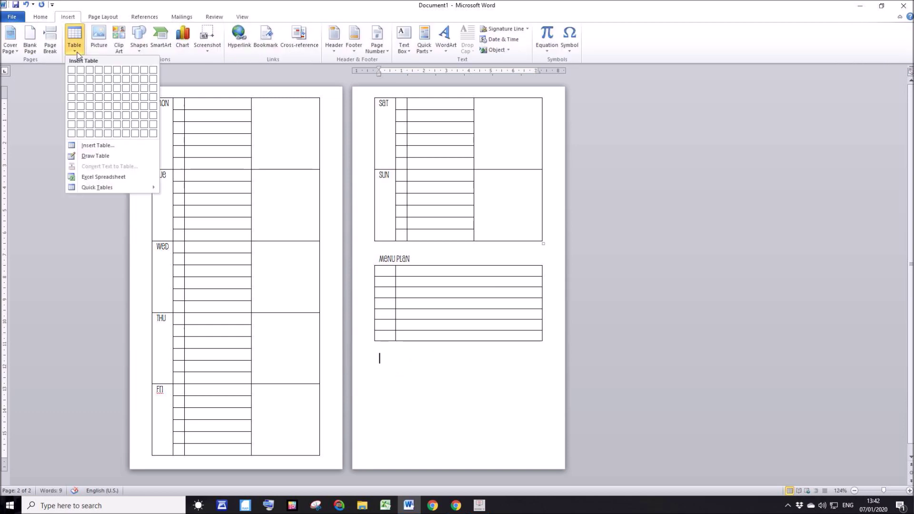
click(97, 145)
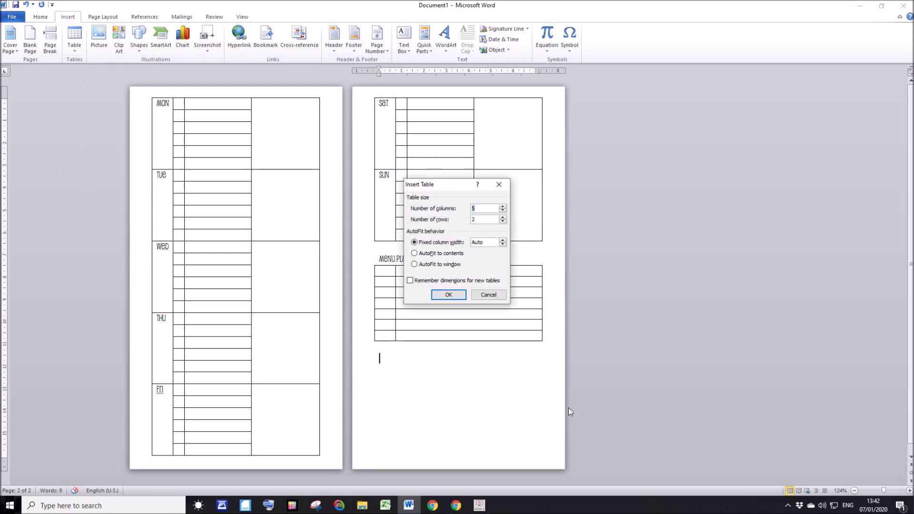
double_click(503, 208)
click(449, 294)
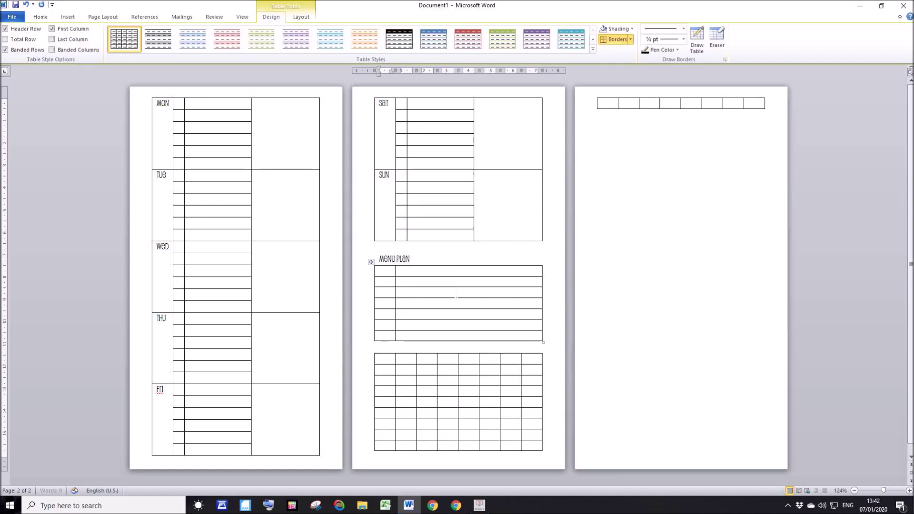
right_click(589, 104)
click(611, 111)
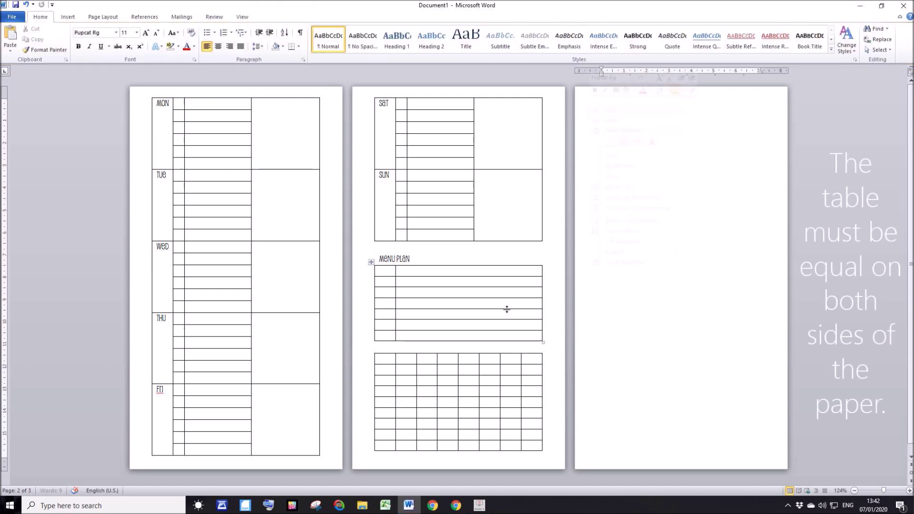
Distribute the grid table's rows evenly so it fills page 2's bottom
drag(385, 449, 384, 455)
drag(371, 359, 361, 450)
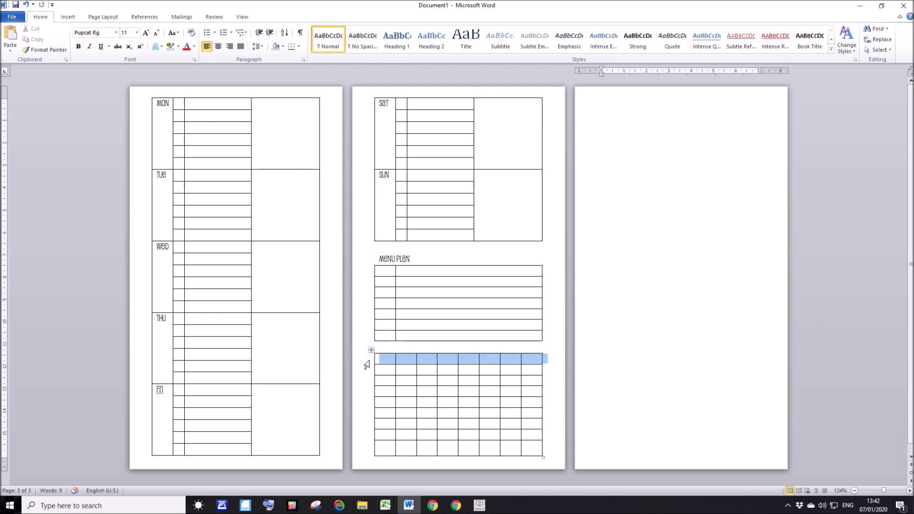
right_click(405, 393)
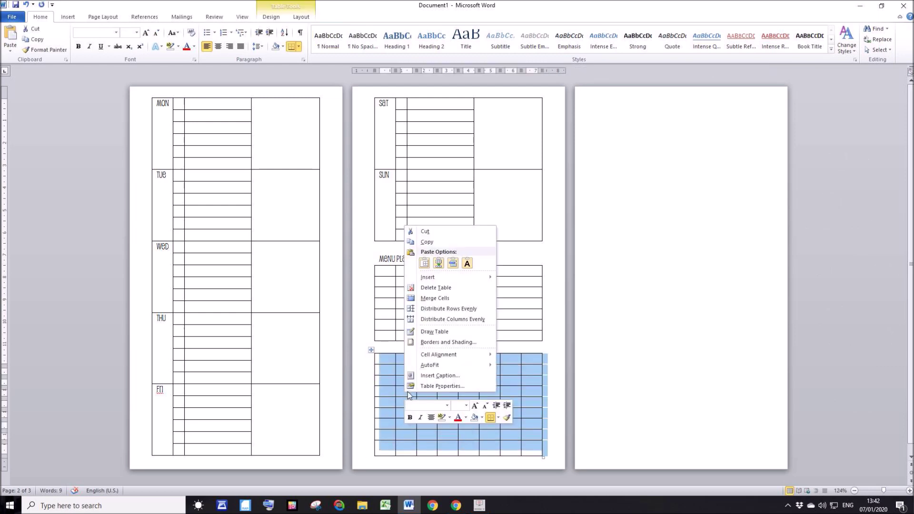
click(447, 310)
click(408, 360)
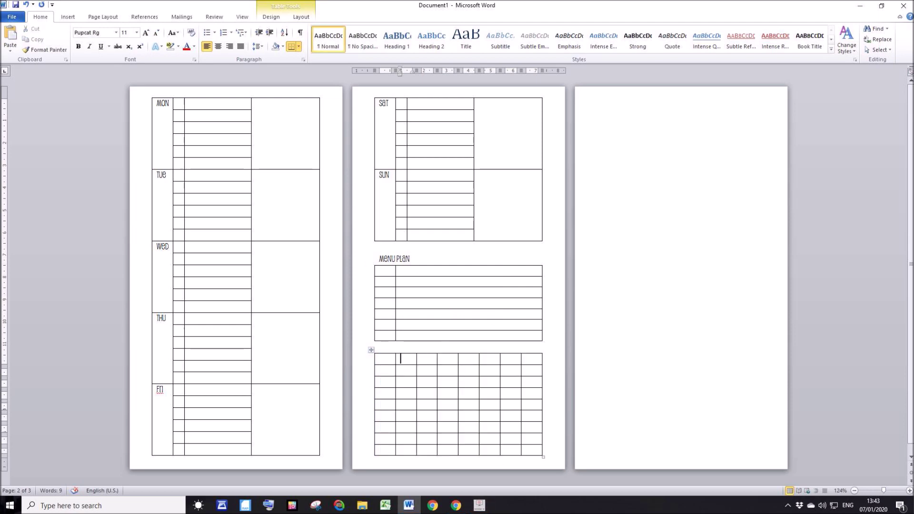
click(505, 358)
Shift the grid's column dividers right to widen the first column, leaving seven narrow columns
click(521, 361)
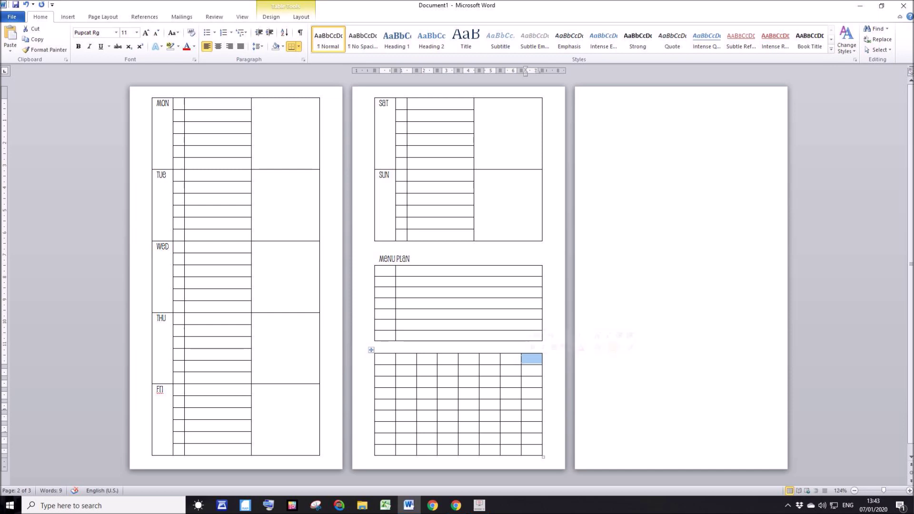
drag(521, 358, 530, 359)
click(25, 5)
click(526, 370)
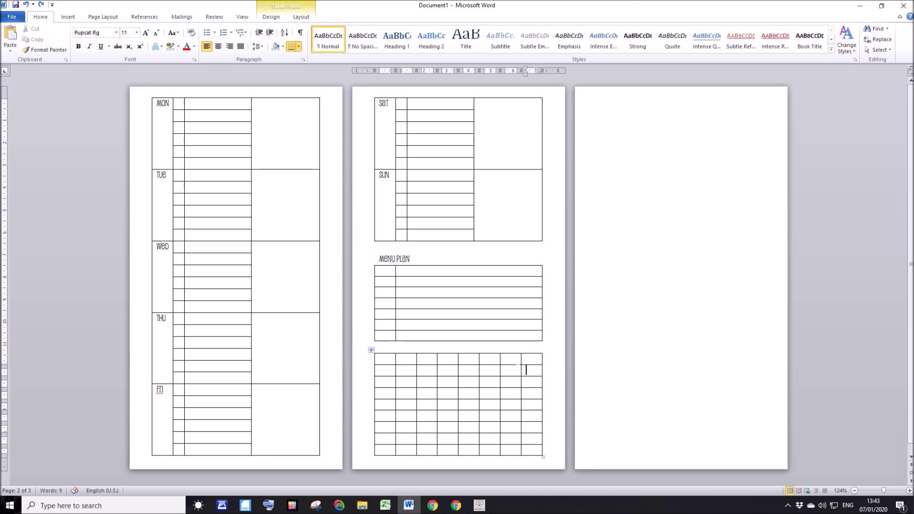
drag(521, 358, 530, 364)
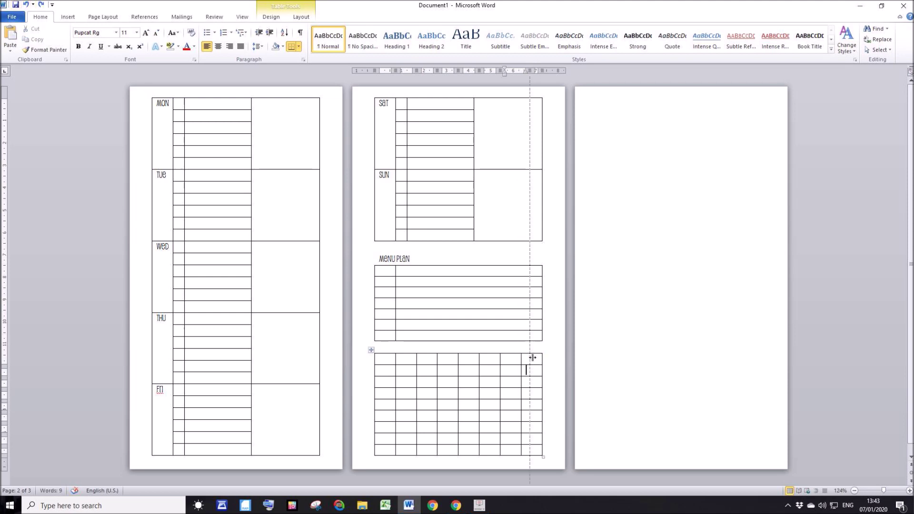
drag(500, 359, 518, 358)
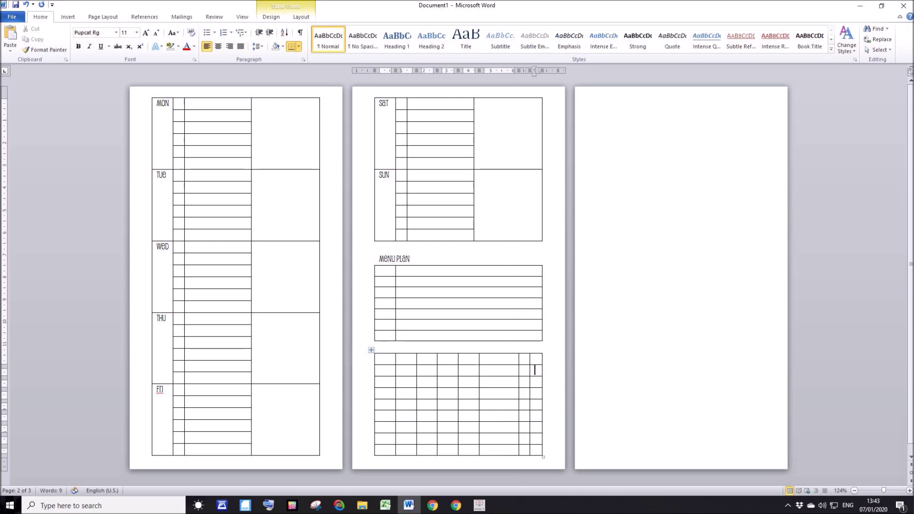
drag(479, 361, 507, 361)
drag(457, 358, 496, 359)
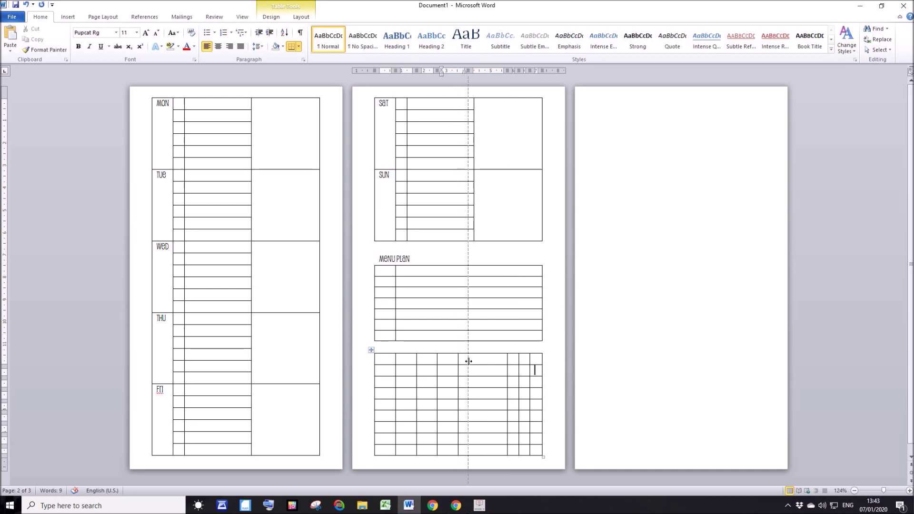
drag(437, 363, 485, 363)
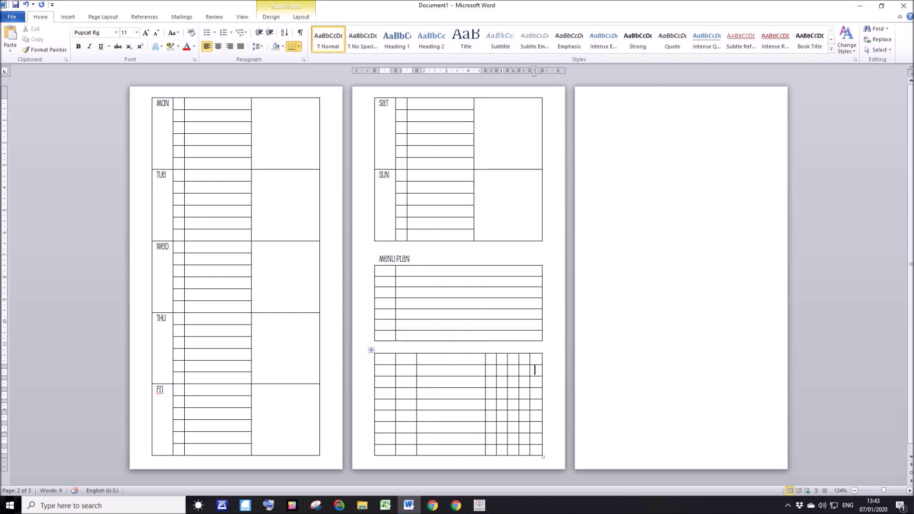
drag(417, 359, 474, 363)
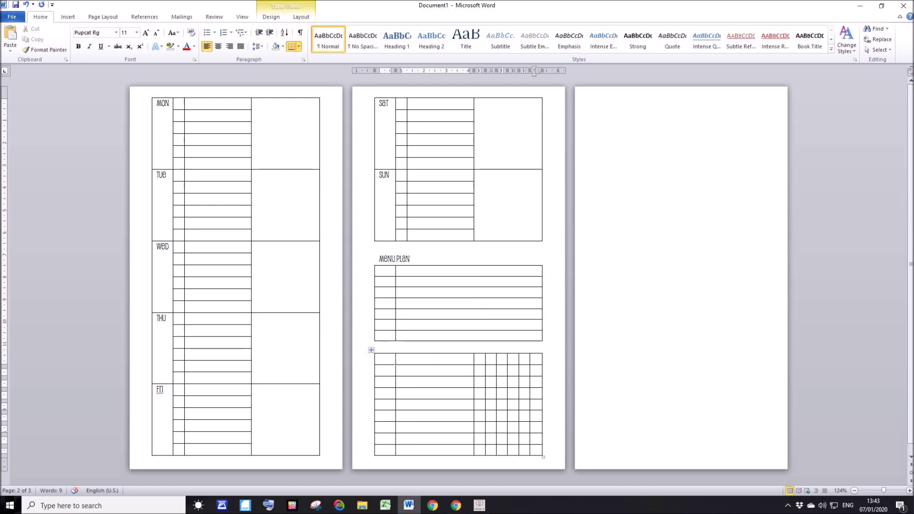
drag(395, 360, 463, 359)
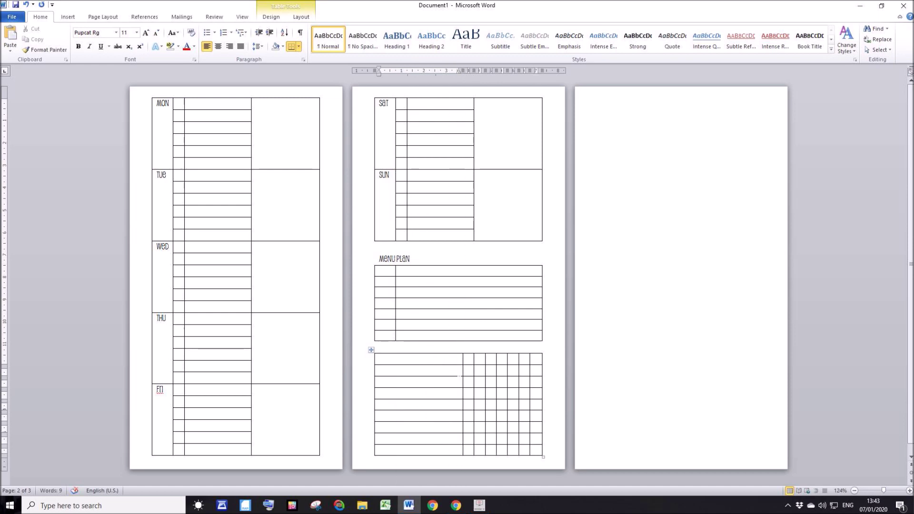
Type a centred 'Habit Tracker' heading in the grid's first cell
text(Hab)
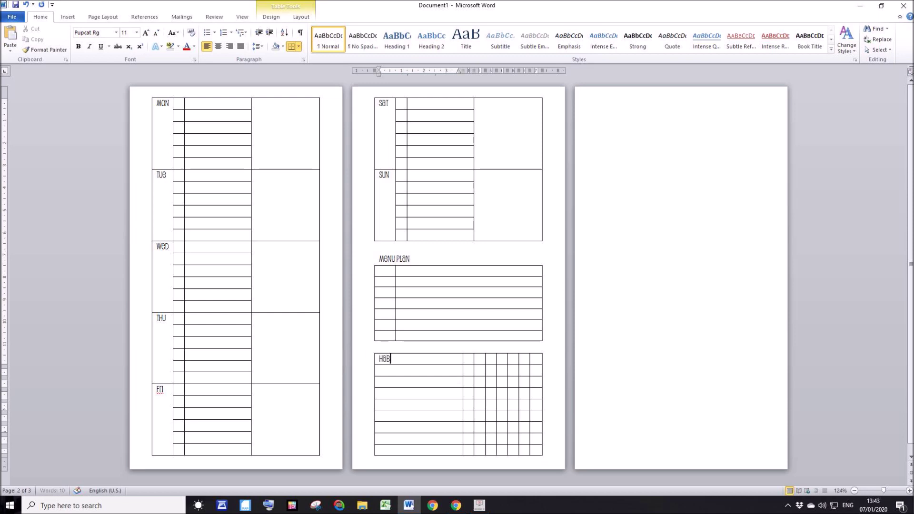
text(it Tracker)
drag(419, 359, 379, 358)
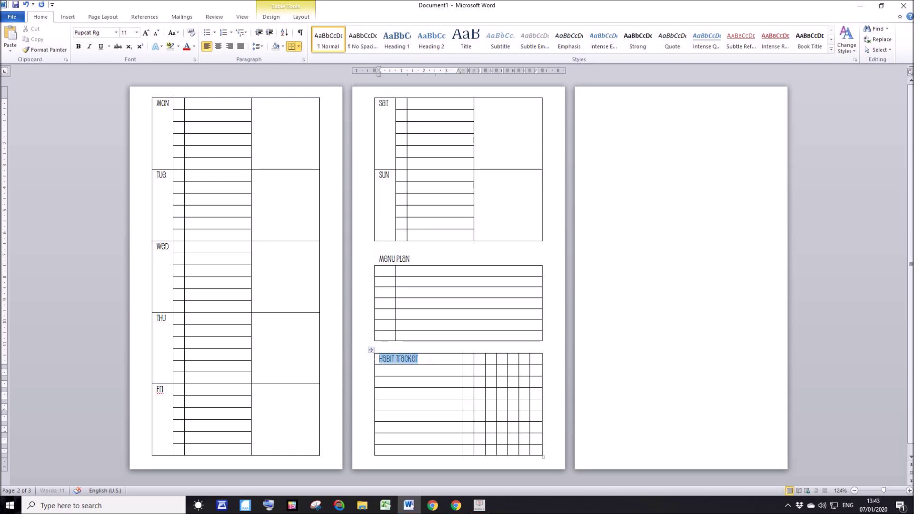
click(408, 348)
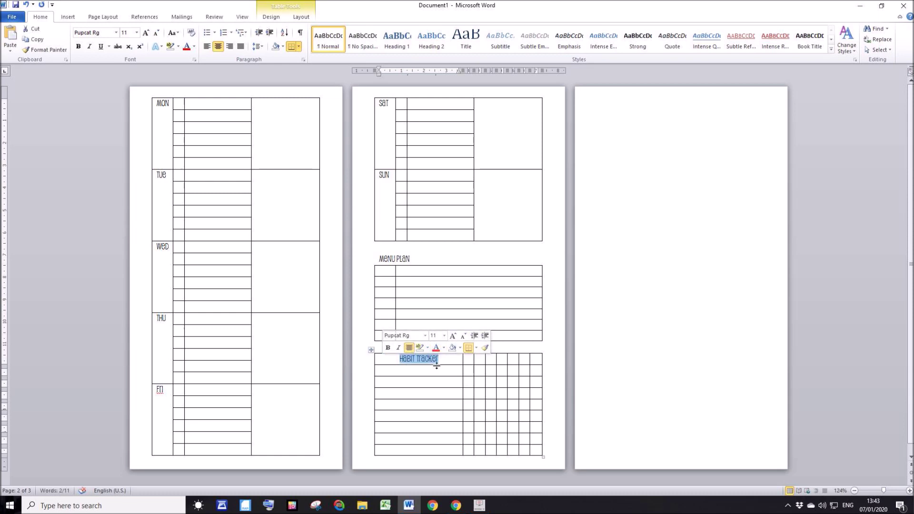
key(Down)
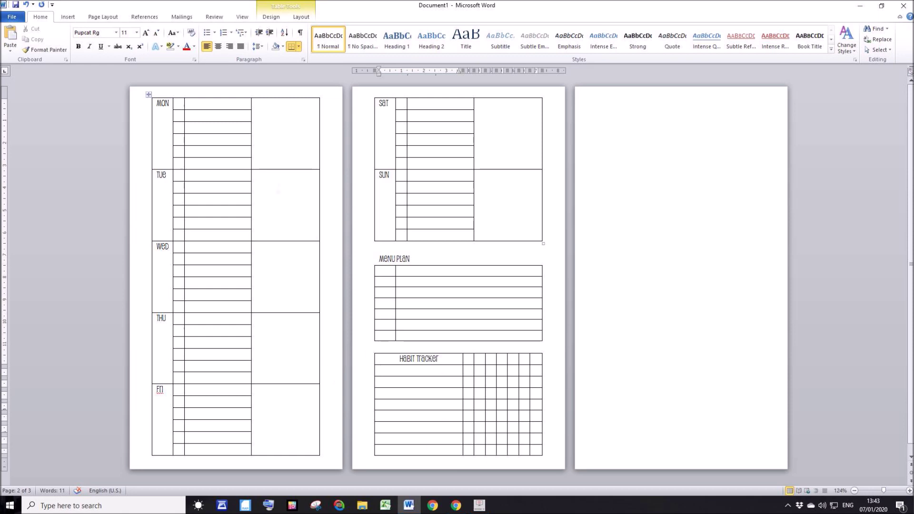
right_click(278, 143)
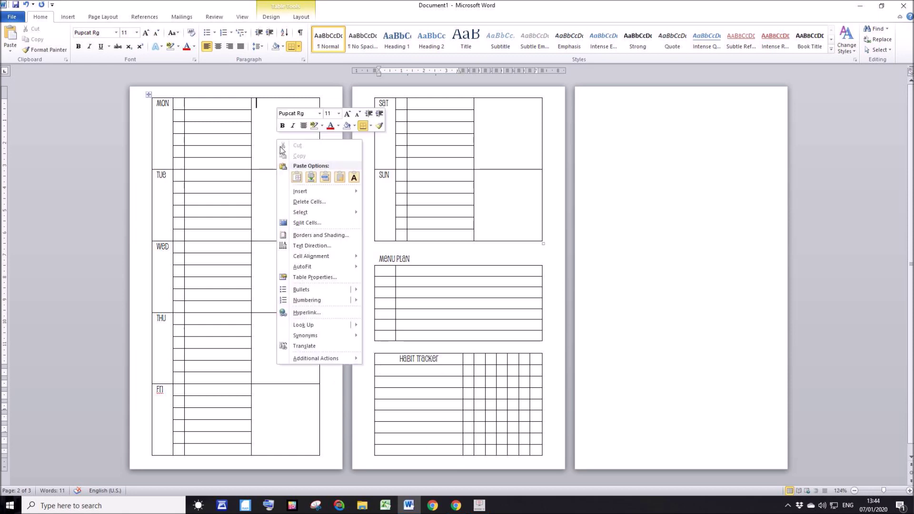
Give the day-block table light grey borders (White, Background 1, Darker 35%)
click(301, 236)
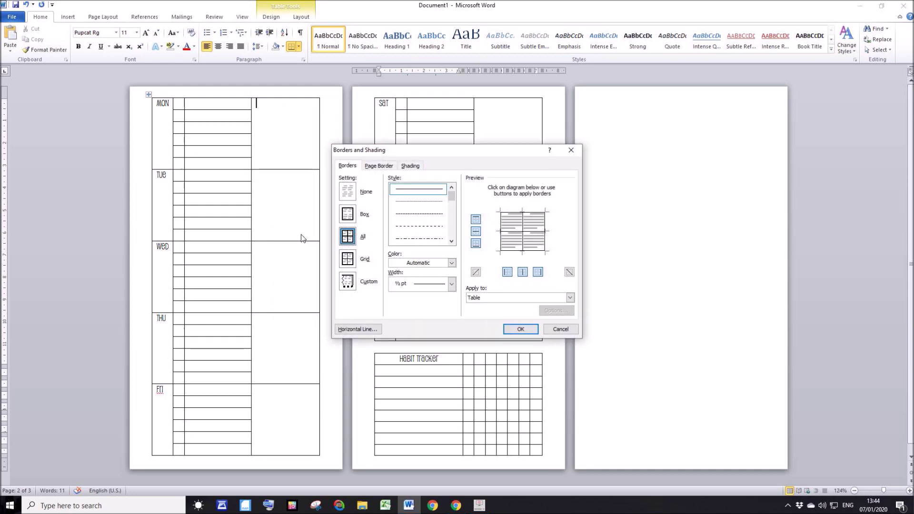
click(452, 264)
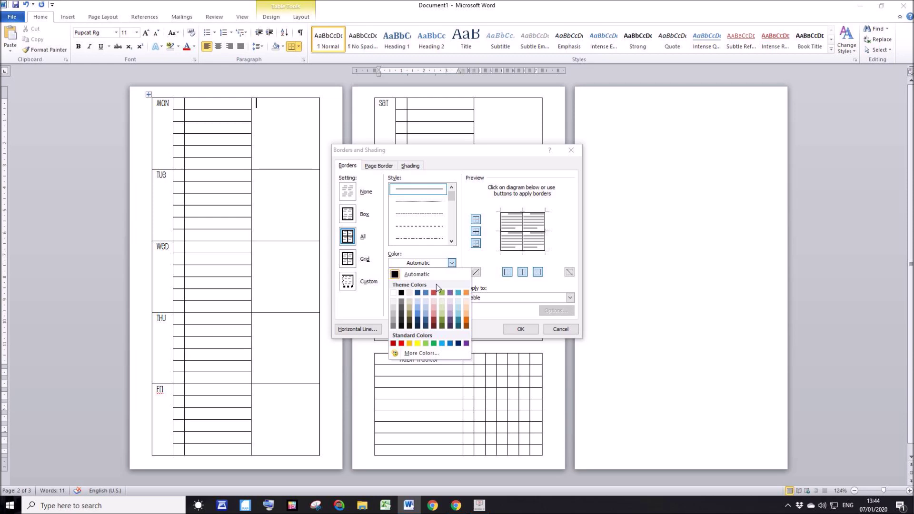
click(393, 321)
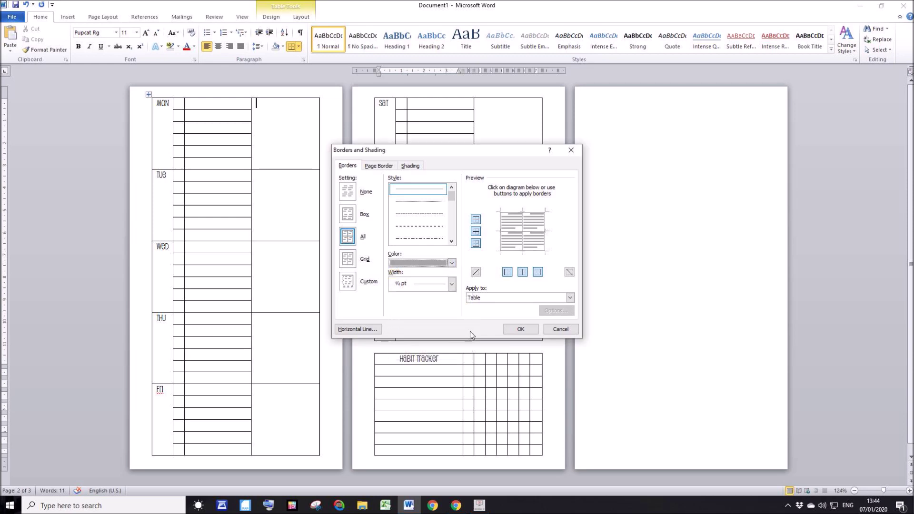
click(520, 329)
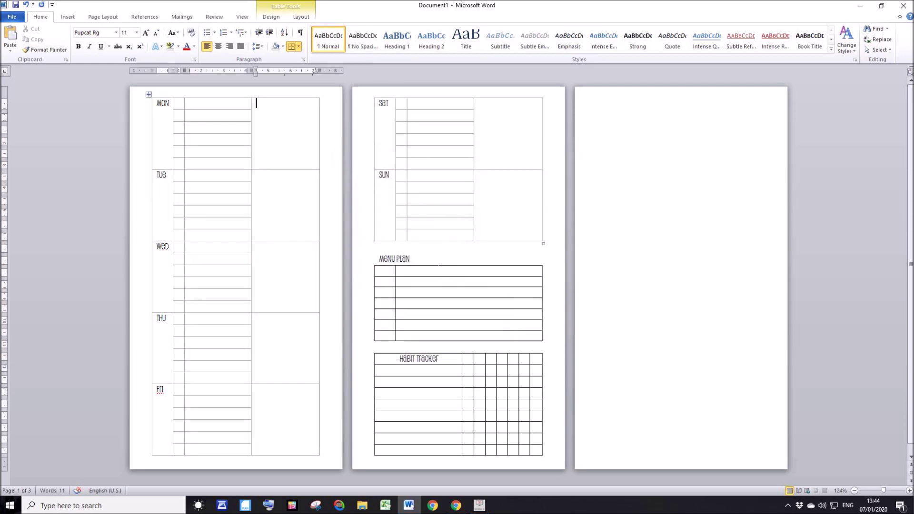
Apply the same light grey border colour to the Menu Plan table
right_click(434, 275)
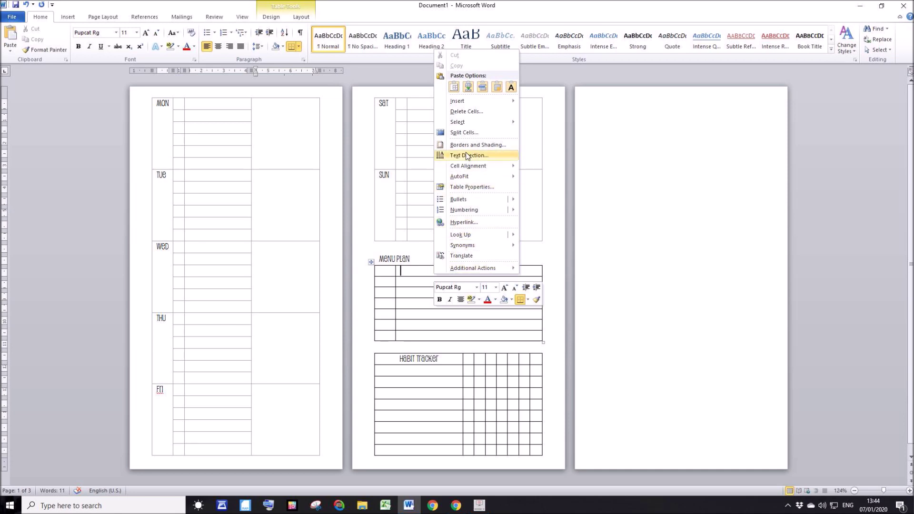
click(473, 145)
click(451, 261)
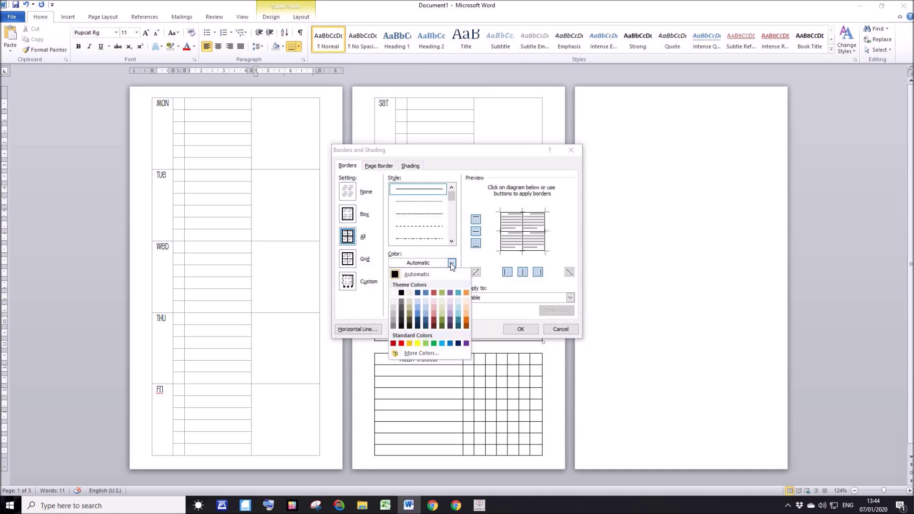
click(393, 323)
click(520, 329)
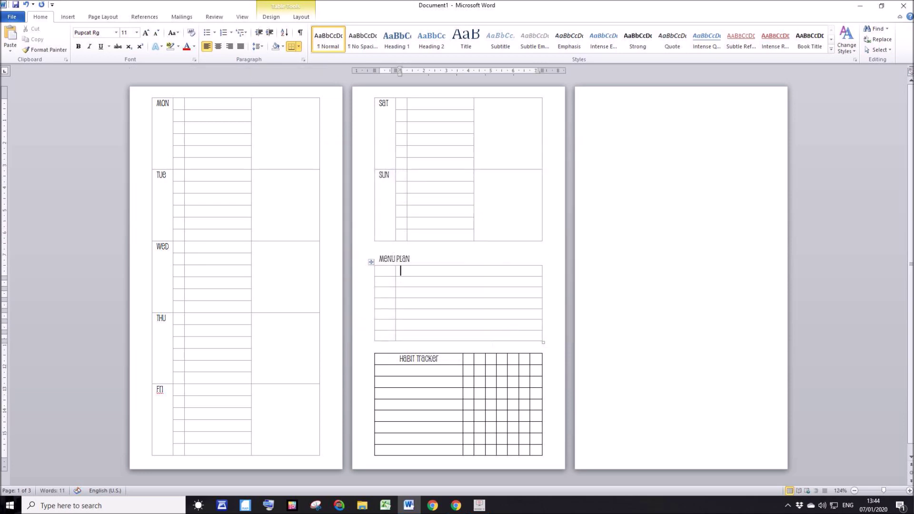
Set the Habit Tracker table borders to the light grey colour as well
right_click(442, 372)
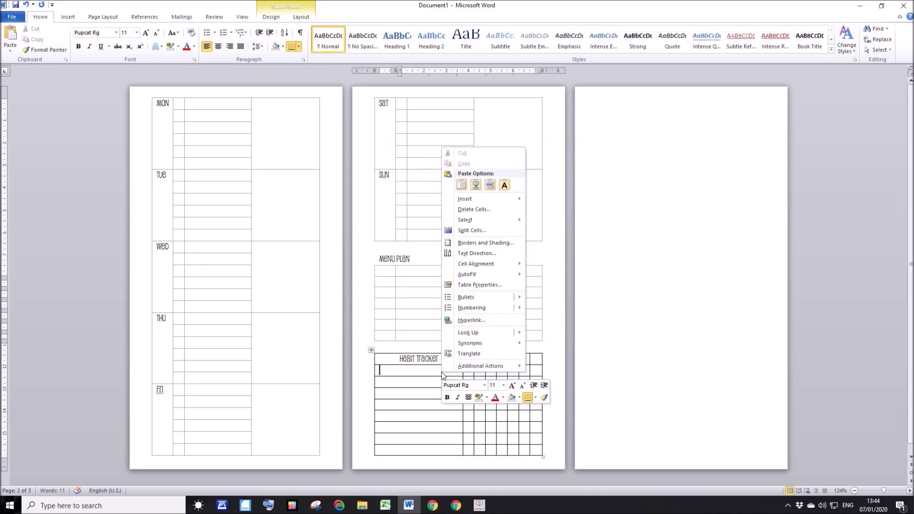
click(476, 243)
click(452, 263)
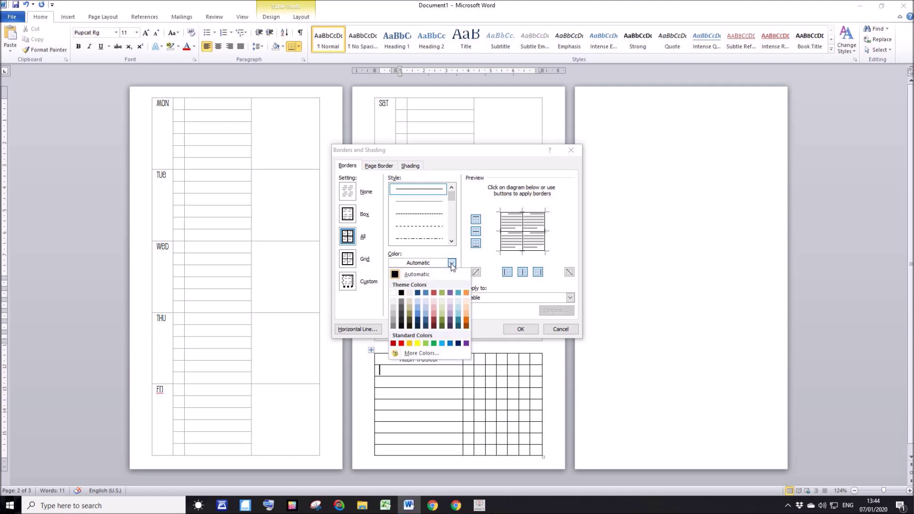
click(393, 322)
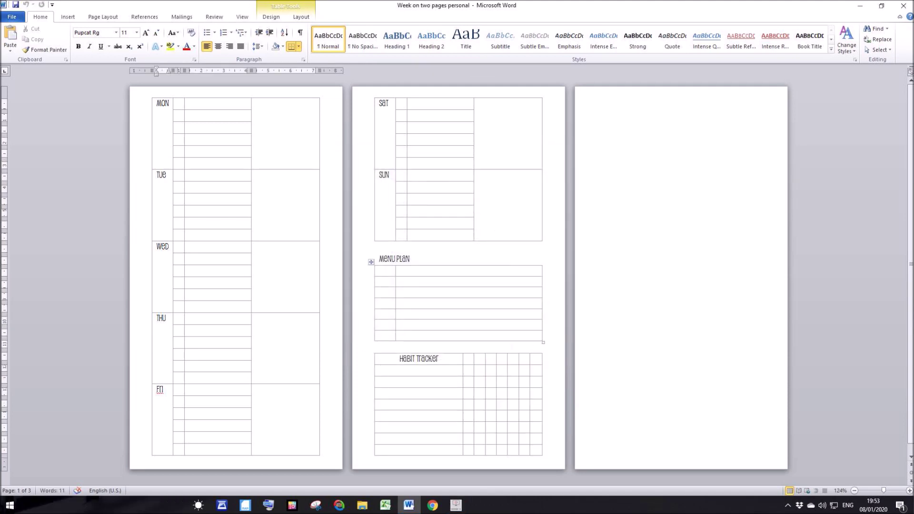
Enter the day letters M, T, W, T, F, S, S down the Menu Plan's first column
click(383, 271)
text(M )
text(T)
key(Down)
text(W)
key(Down)
text(T)
key(Down)
text(F)
key(Down)
text(S)
key(Down)
text(S)
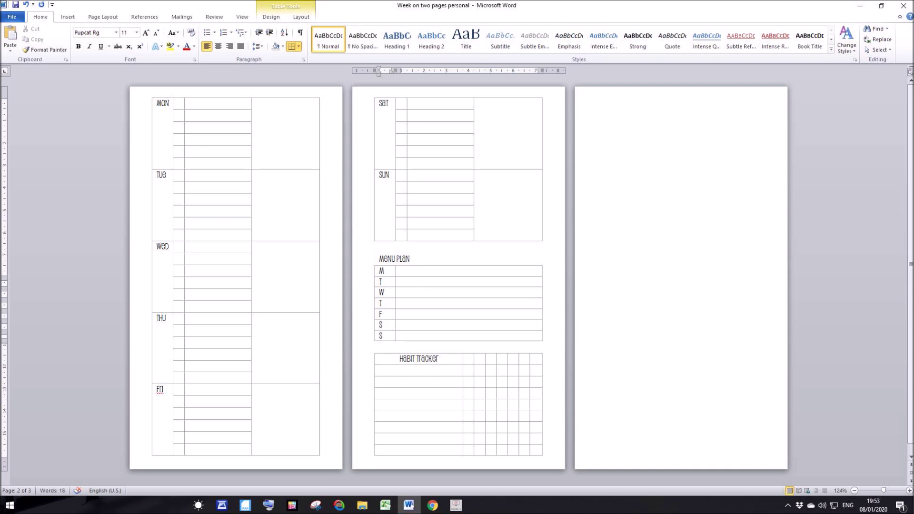
Centre the Menu Plan day letters within their cells
drag(380, 271, 383, 336)
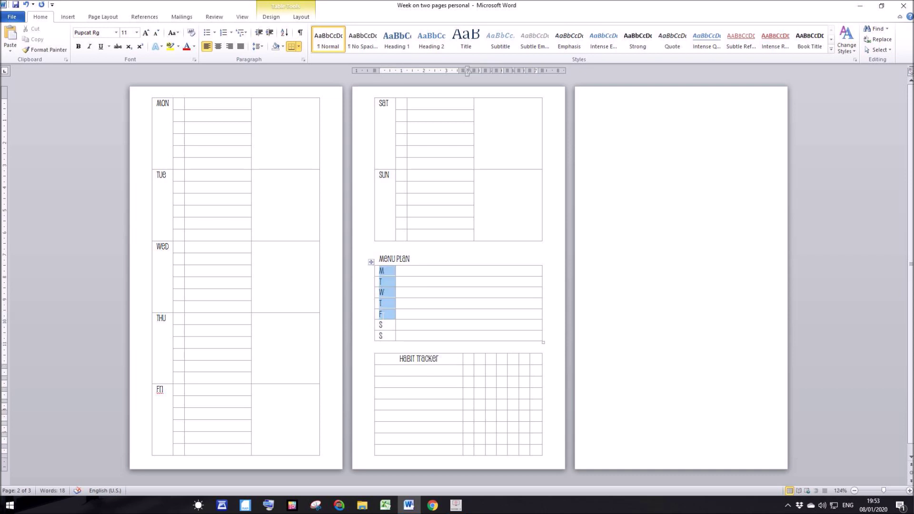
right_click(383, 337)
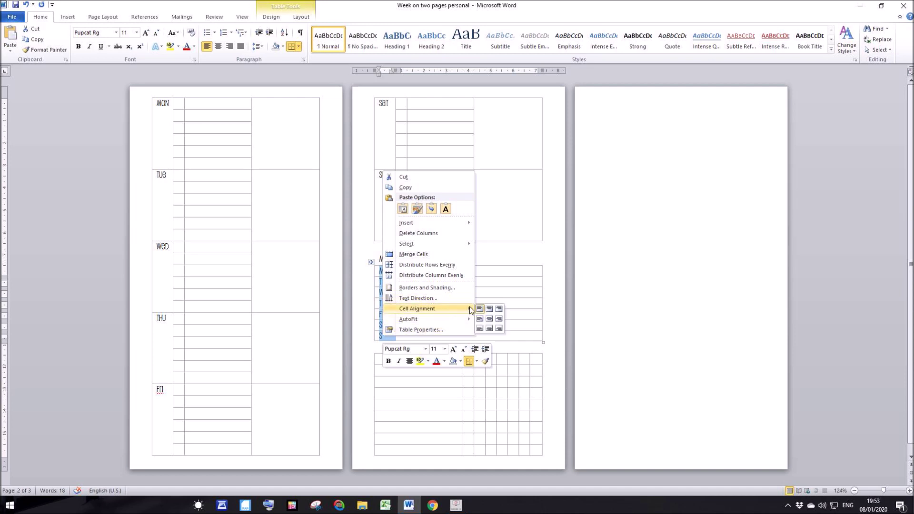
mouse_move(417, 308)
click(489, 310)
click(490, 319)
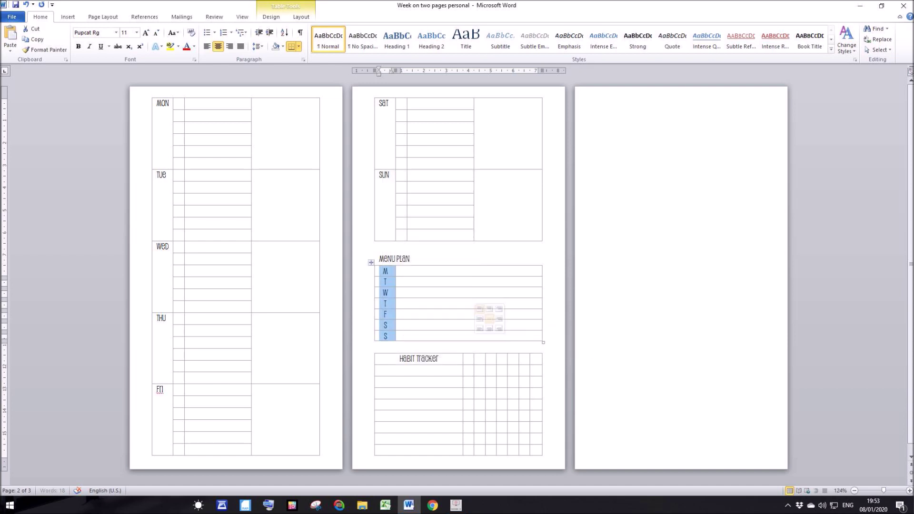
Label the Habit Tracker header's day columns M, T, W, T, F, S, S
click(468, 359)
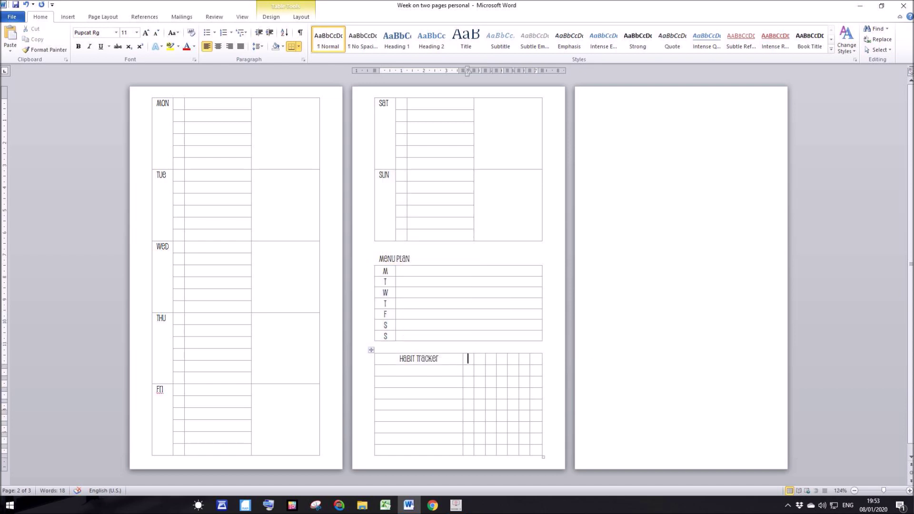
text(M)
key(Tab)
text(T)
key(Tab)
text(W	T	F	S	S)
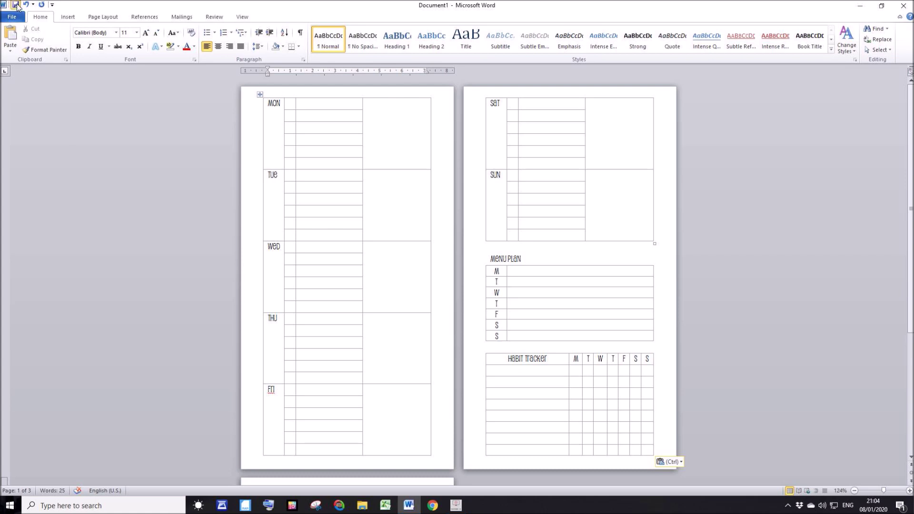
Replace the suggested name 'Mon' with 'Week on two pages personal', save to the Desktop, and close Word
click(16, 4)
click(95, 191)
key(ctrl+a)
key(BackSpace)
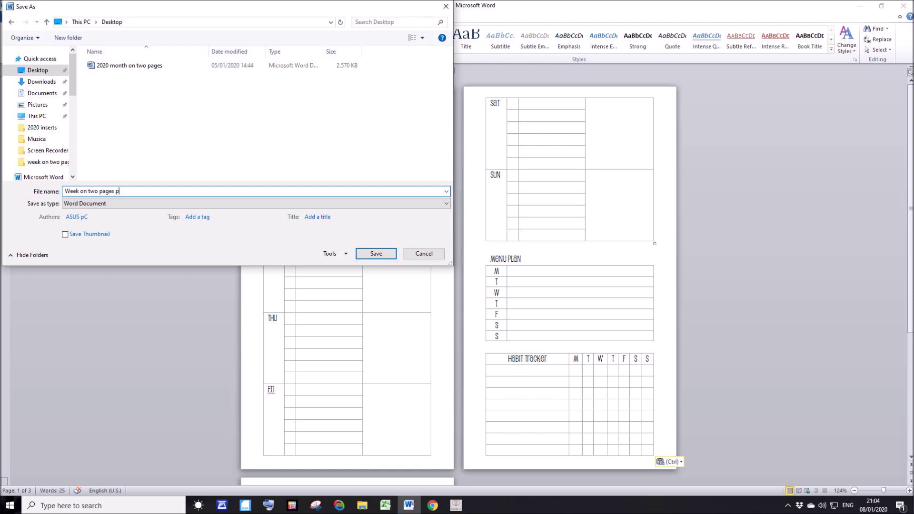
text(nal)
click(375, 254)
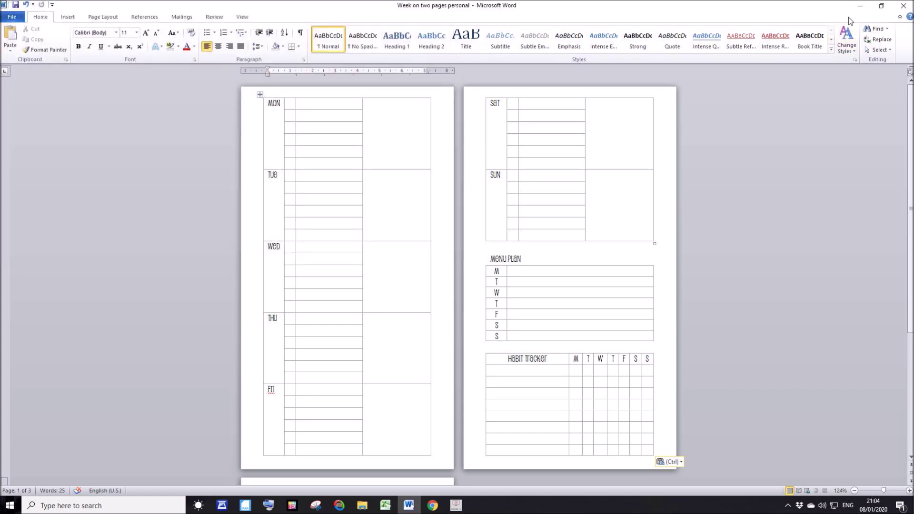
click(903, 5)
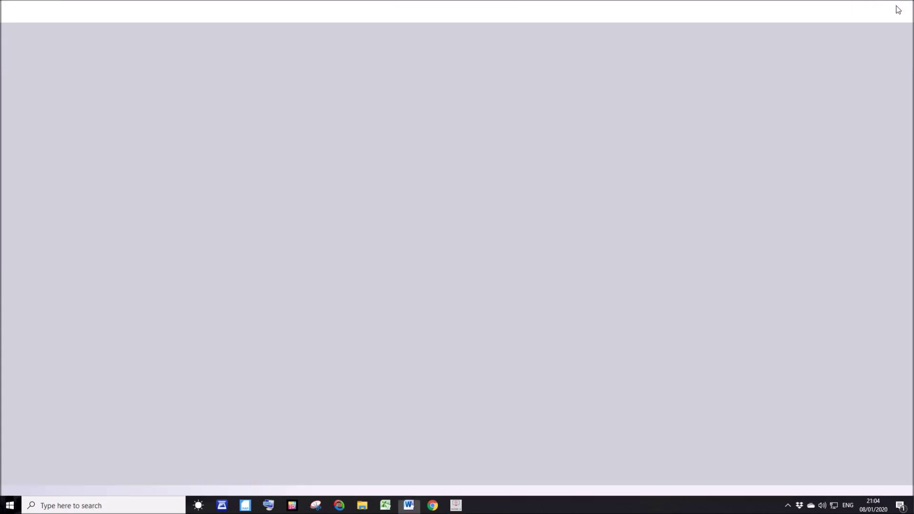
Load the 'Week on two pages personal' document into PDF Conversion Suite's Convert to PDF
drag(52, 257, 453, 161)
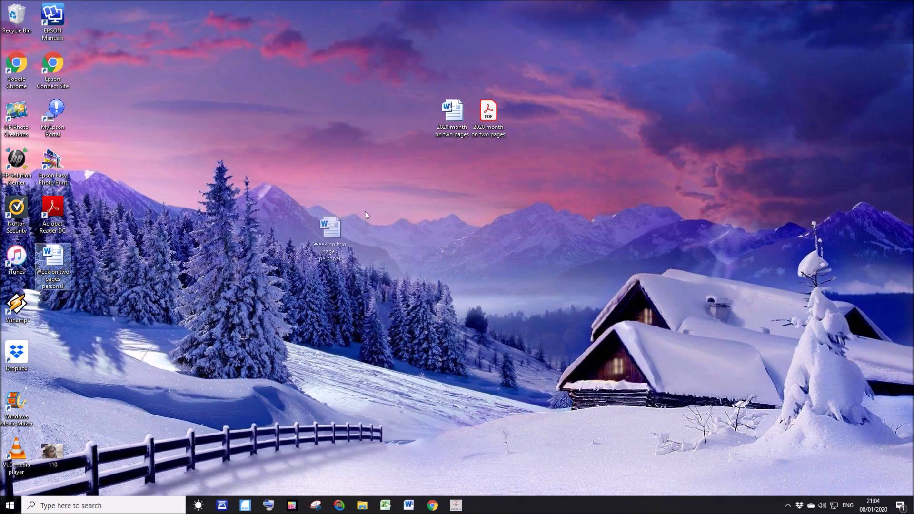
click(339, 506)
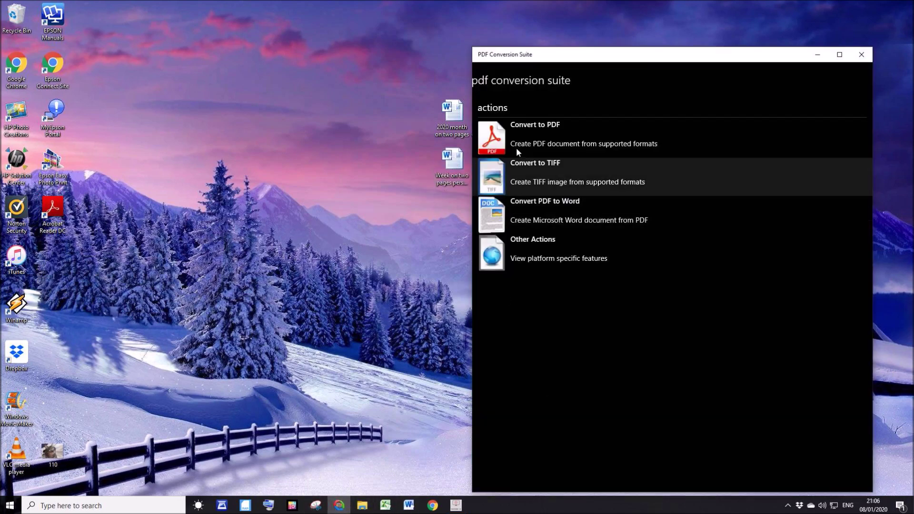
click(518, 144)
click(571, 133)
click(817, 290)
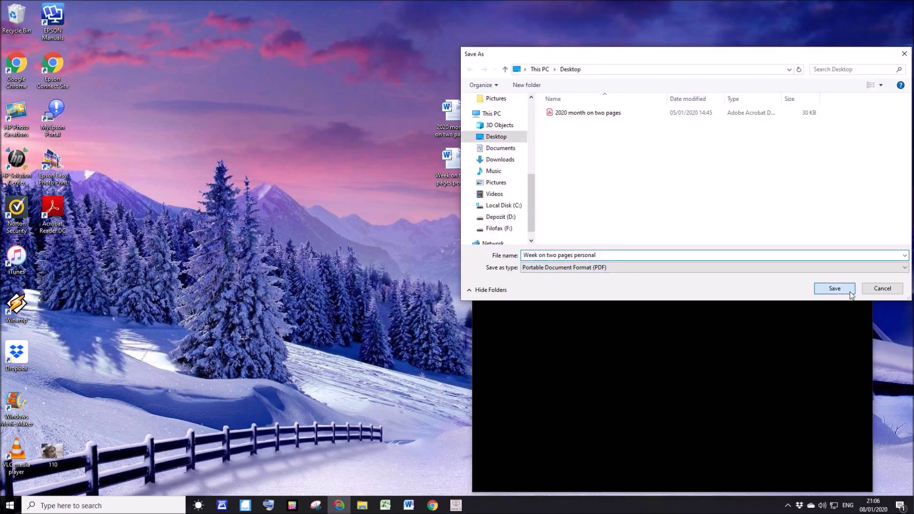
Save the converted PDF to the Desktop and open it in Acrobat Reader
click(850, 291)
click(859, 57)
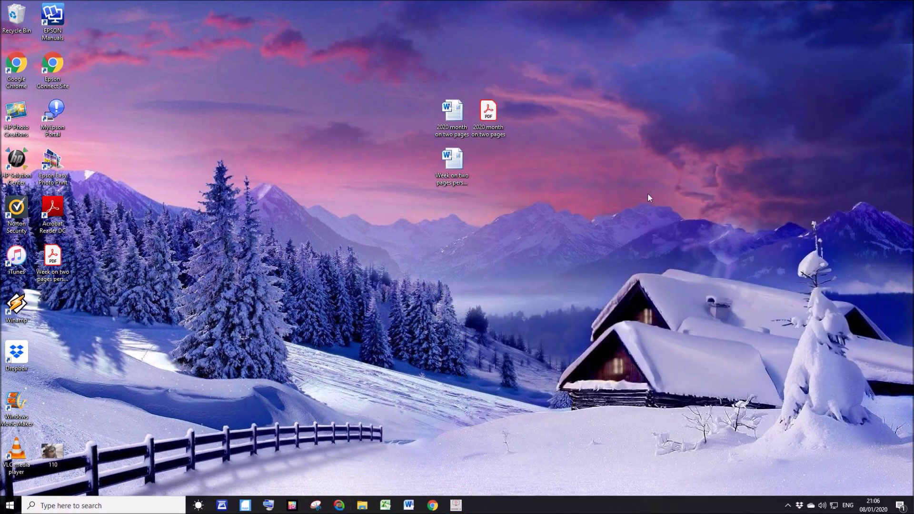
drag(53, 257, 488, 160)
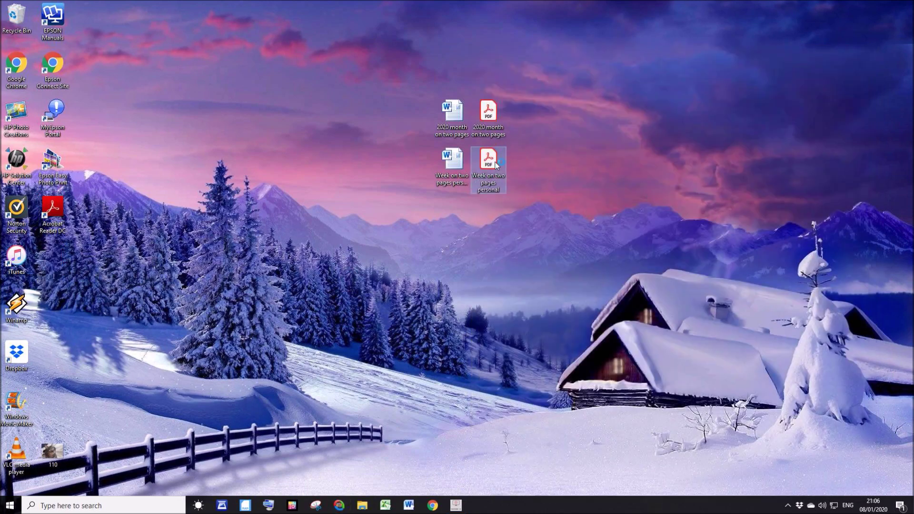
double_click(496, 165)
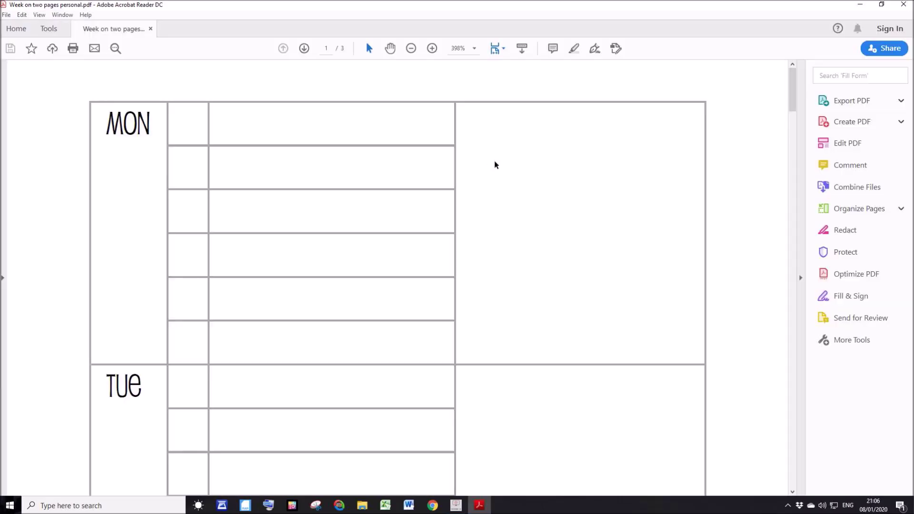
At 100% zoom, print the current Monday–Friday page on A5 148 x 210 mm paper
click(473, 49)
click(504, 123)
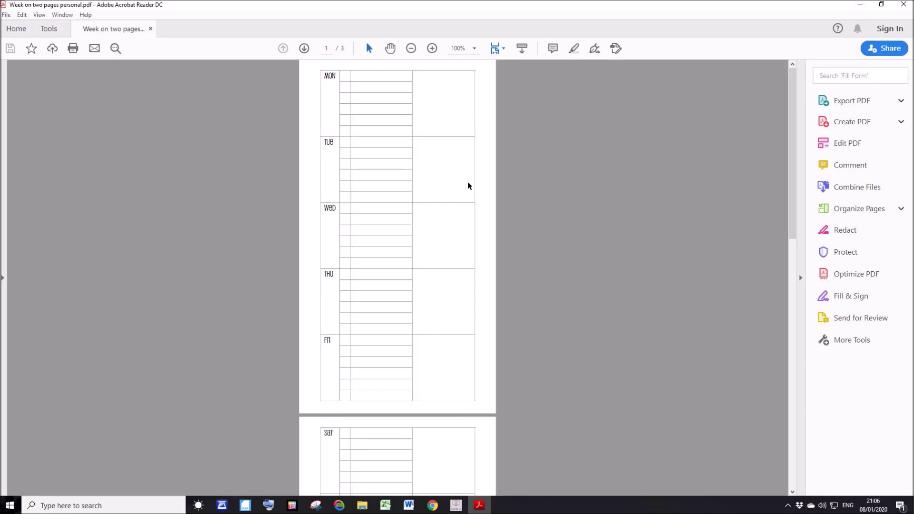
click(72, 48)
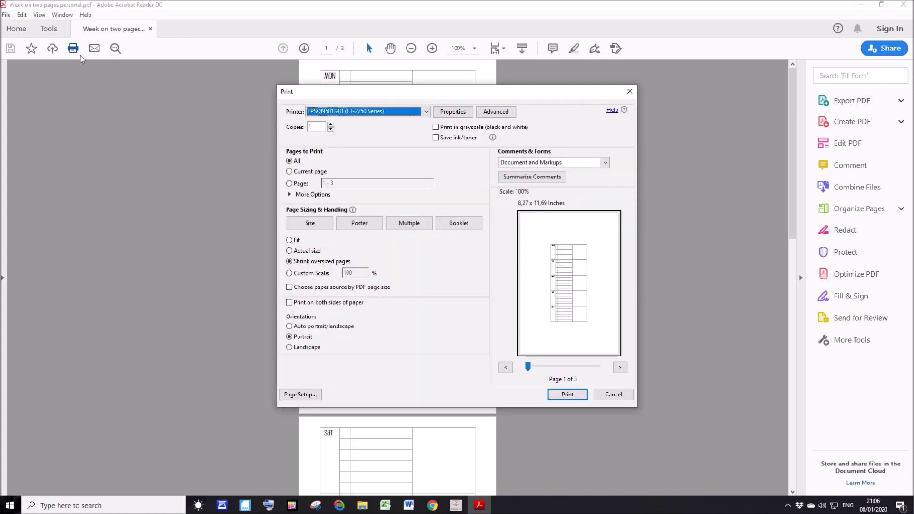
click(289, 172)
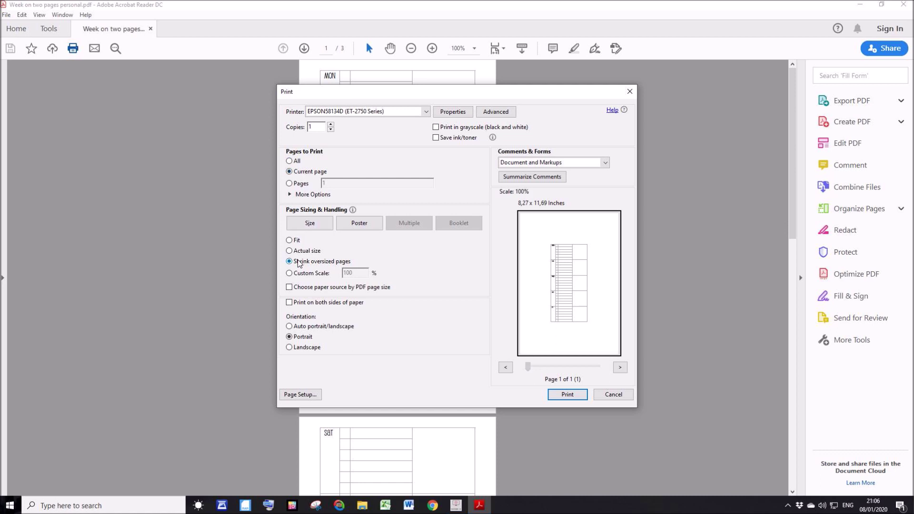
click(300, 394)
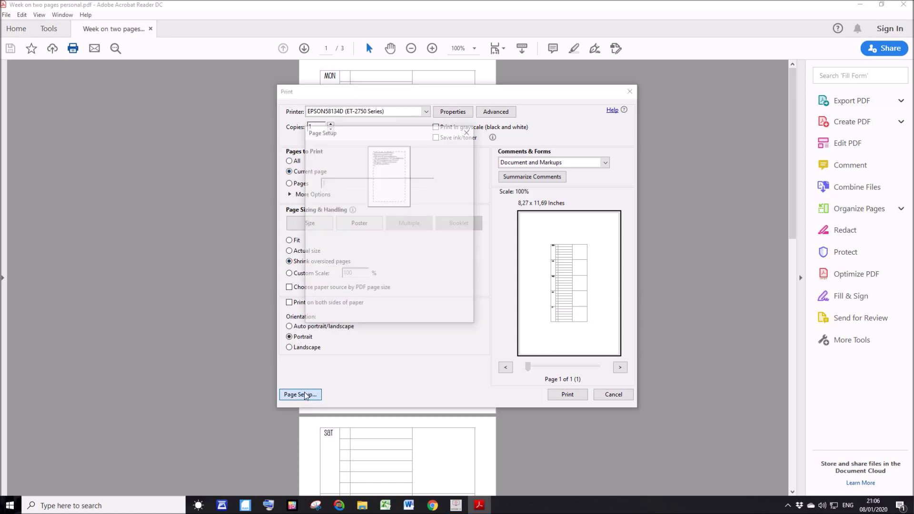
click(403, 228)
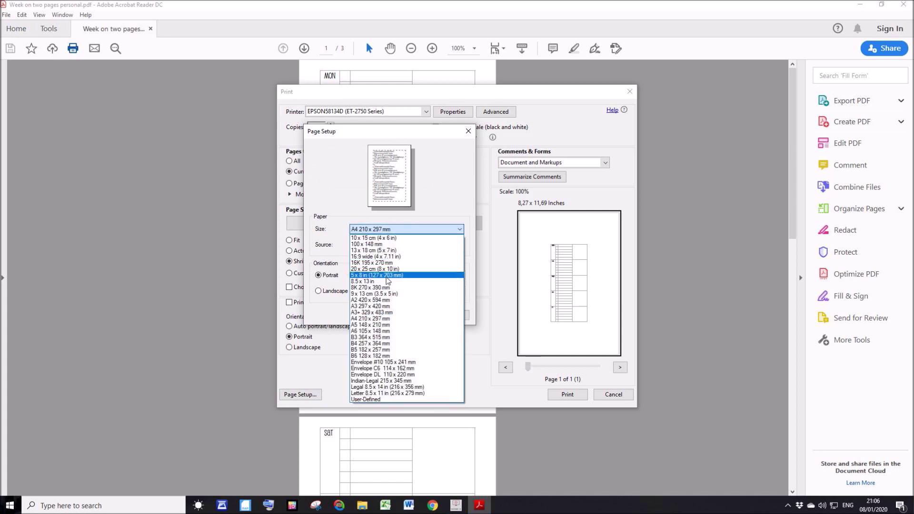
click(369, 325)
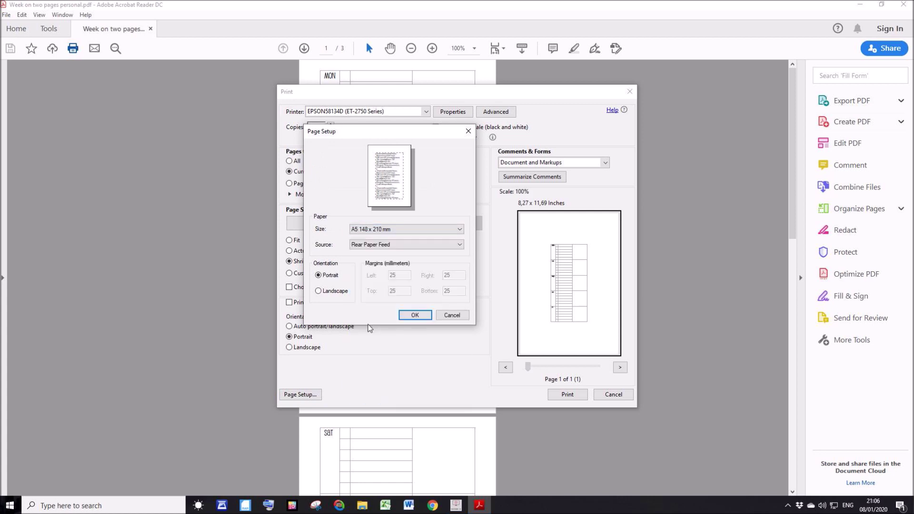
click(420, 318)
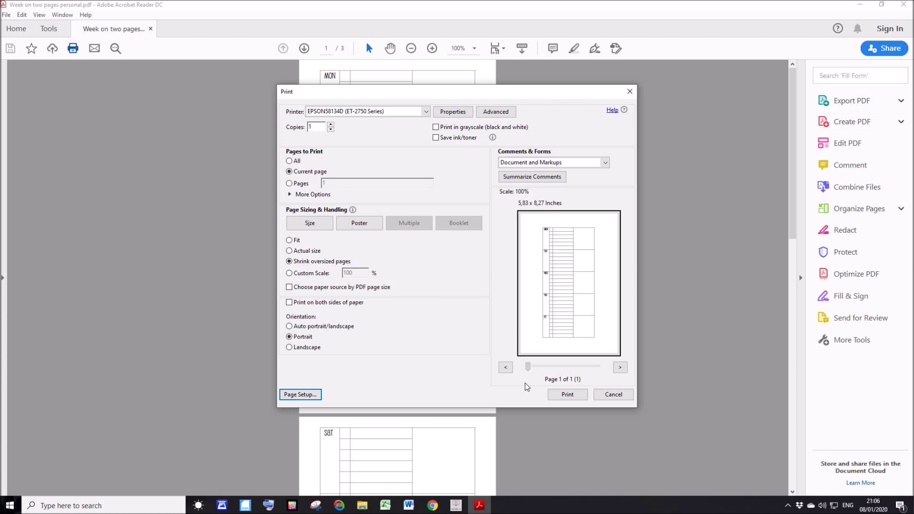
click(555, 396)
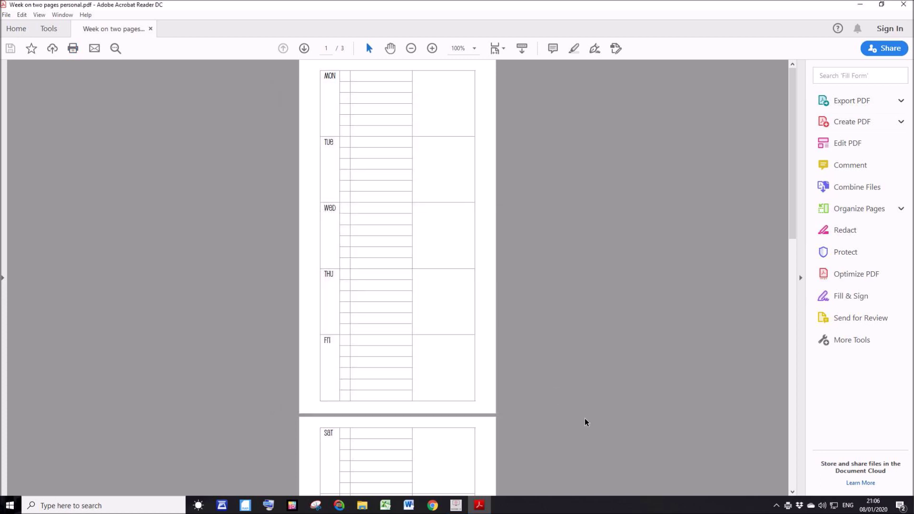
Print page 2 (SAT, SUN, Menu Plan, Habit Tracker) as the current page, then close Acrobat Reader
scroll(585, 422, down, 1)
scroll(580, 421, down, 6)
scroll(559, 417, down, 3)
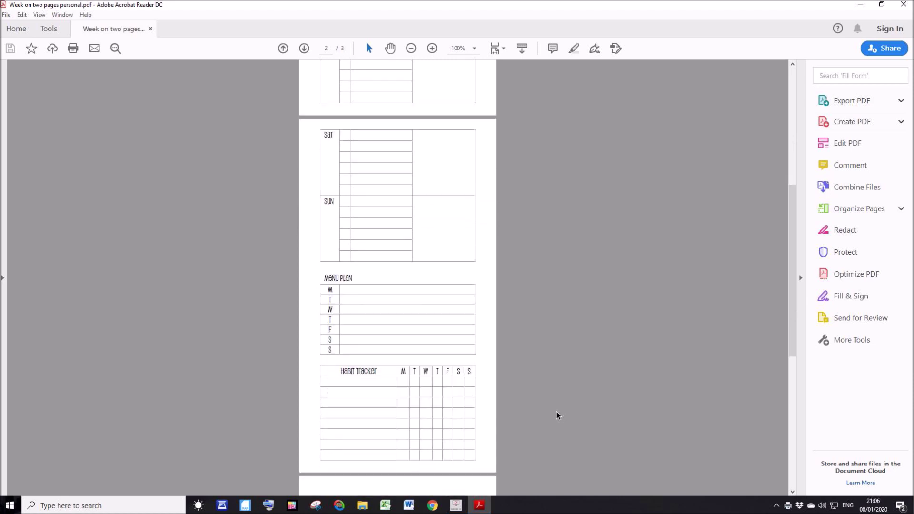
scroll(558, 415, down, 1)
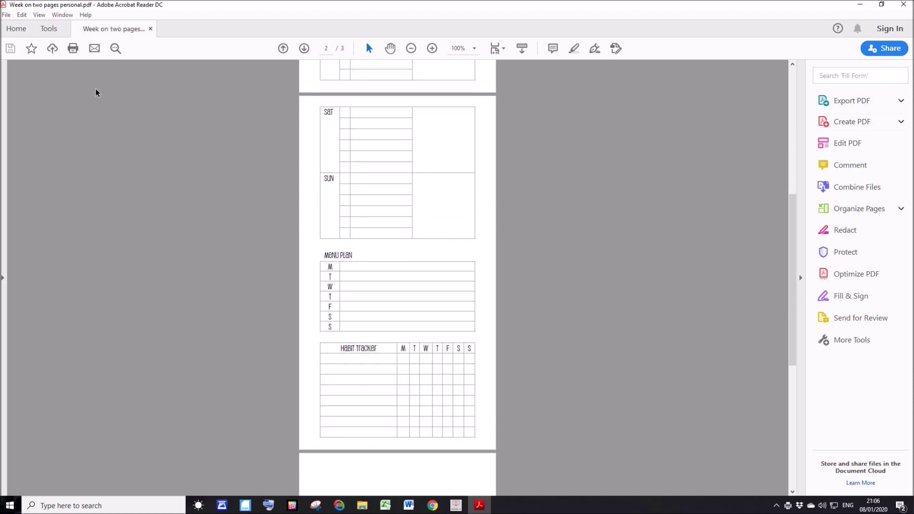
click(73, 48)
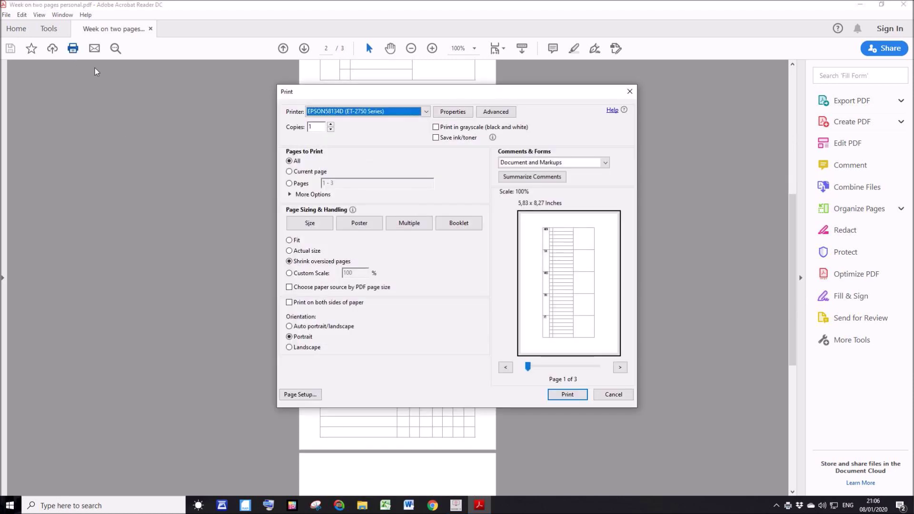
click(286, 172)
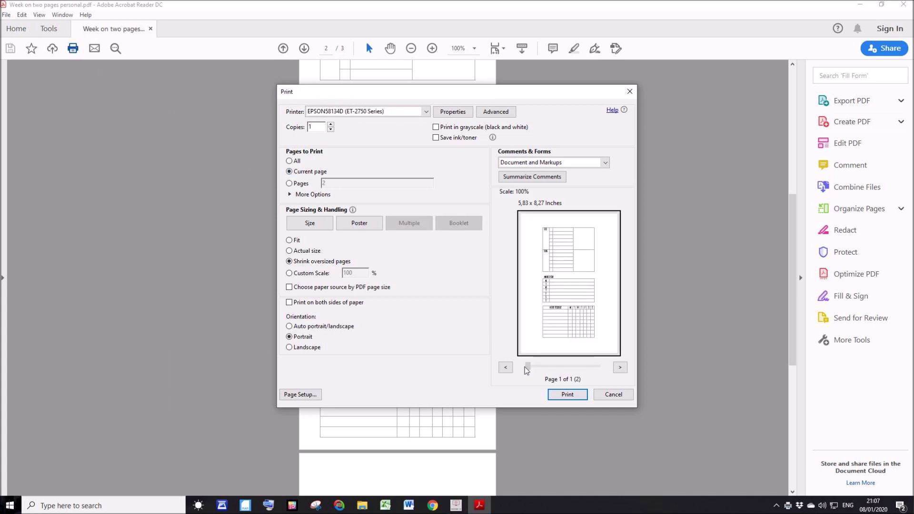
click(566, 394)
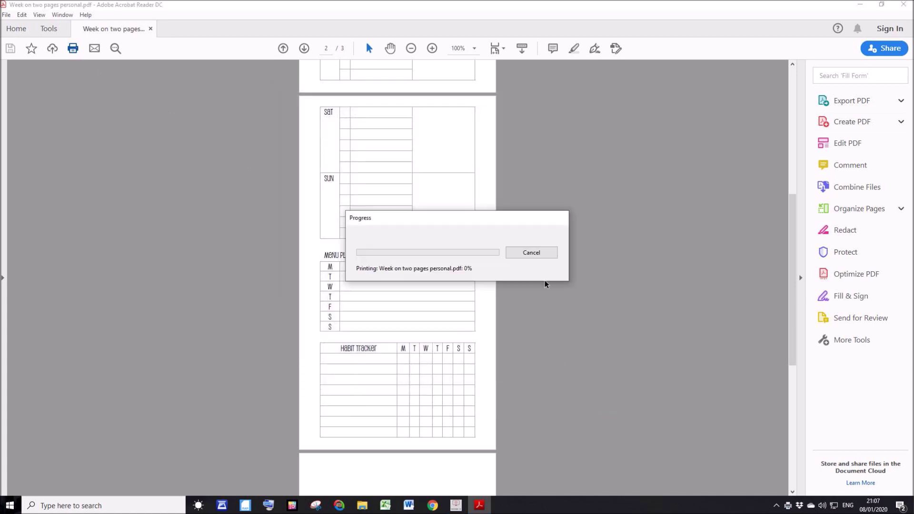
click(903, 6)
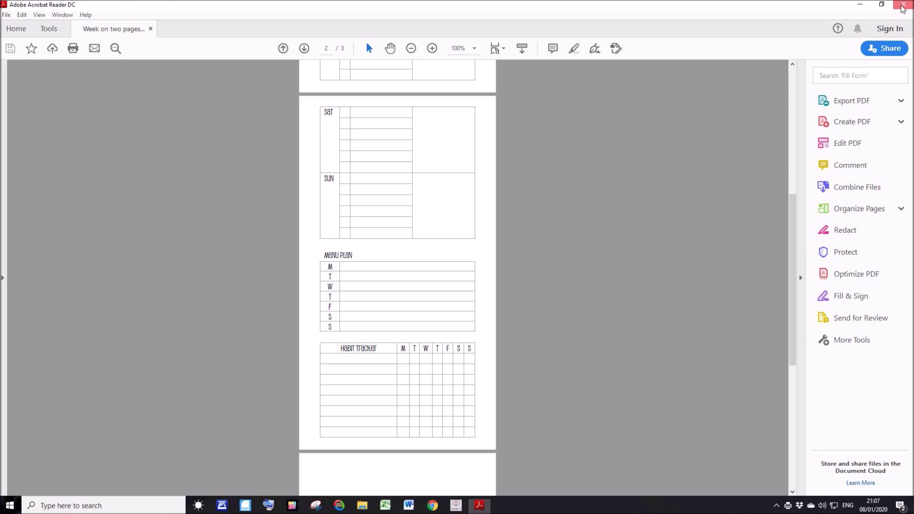